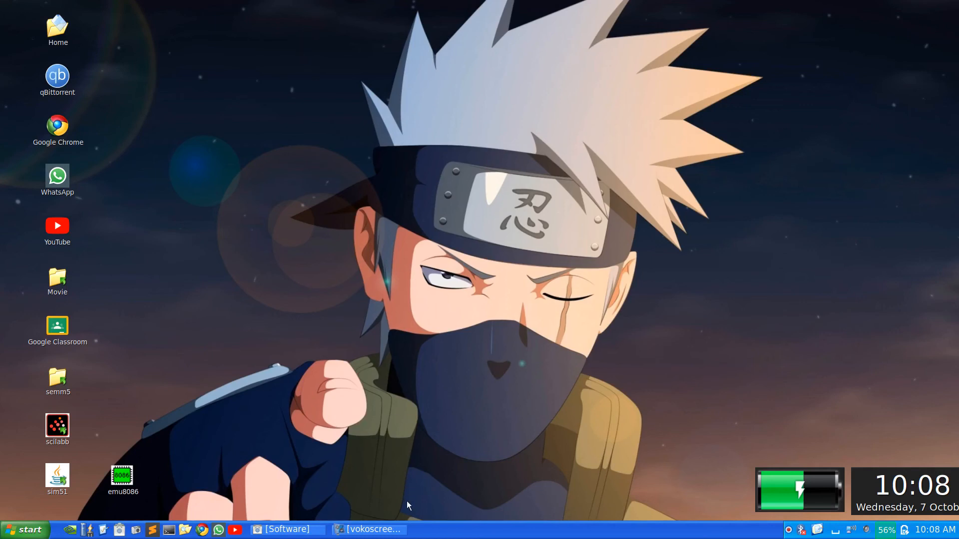
Run sudo apt-get install wine-stable in a new terminal, authorizing with the account password
click(371, 530)
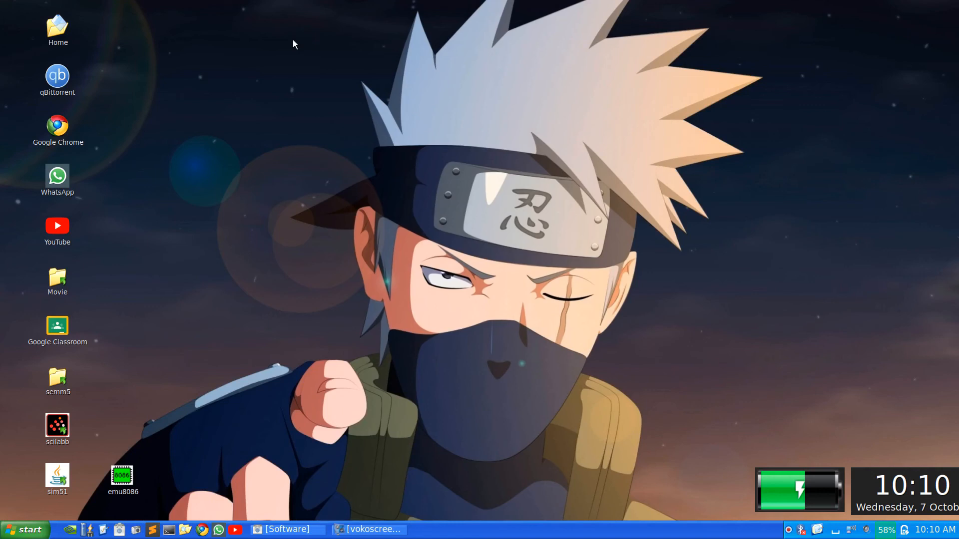
key(ctrl+alt+t)
text(sud)
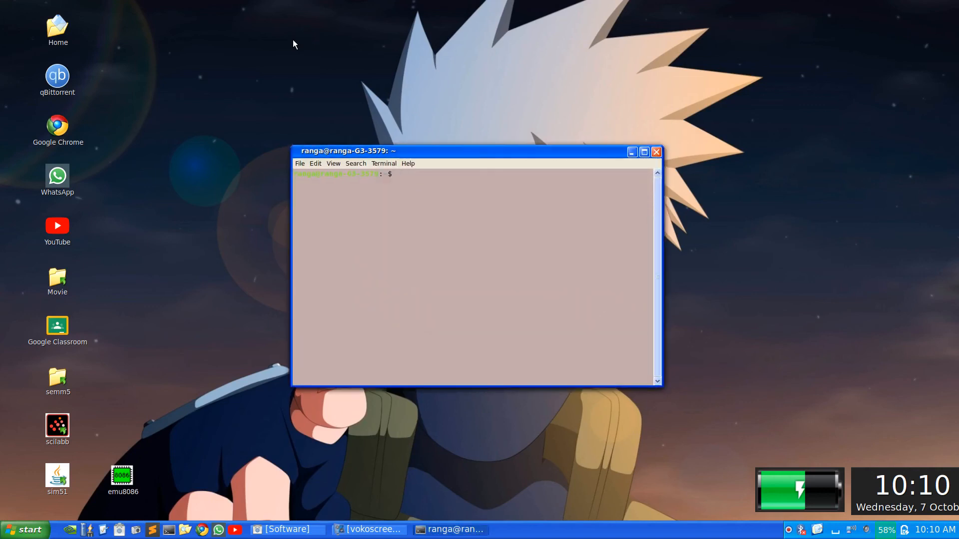
text(o apt-get install)
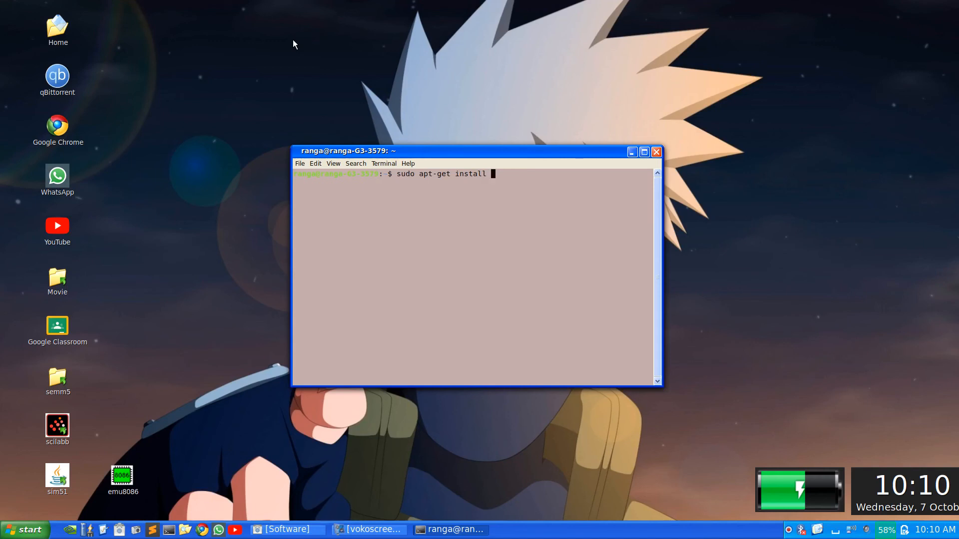
text(wine-stable)
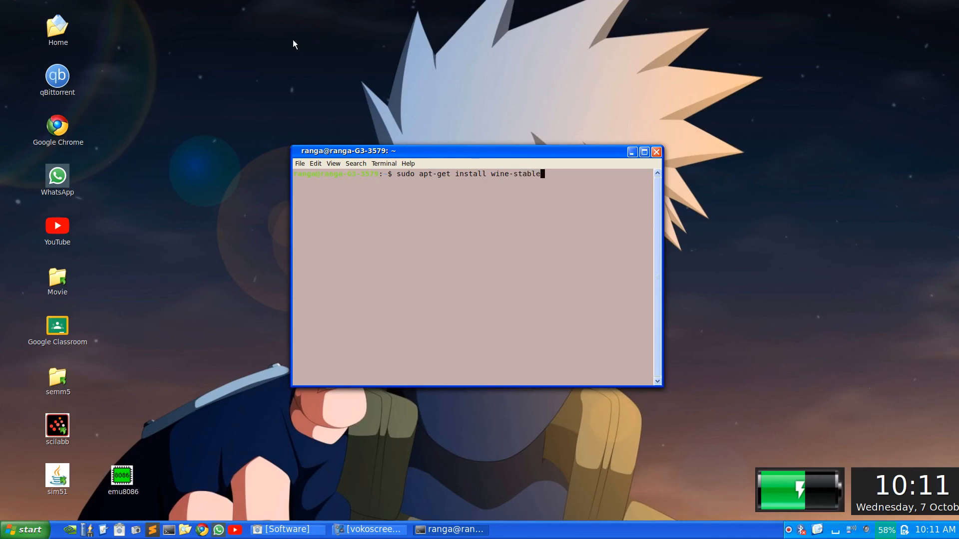
key(Return)
key(Return)
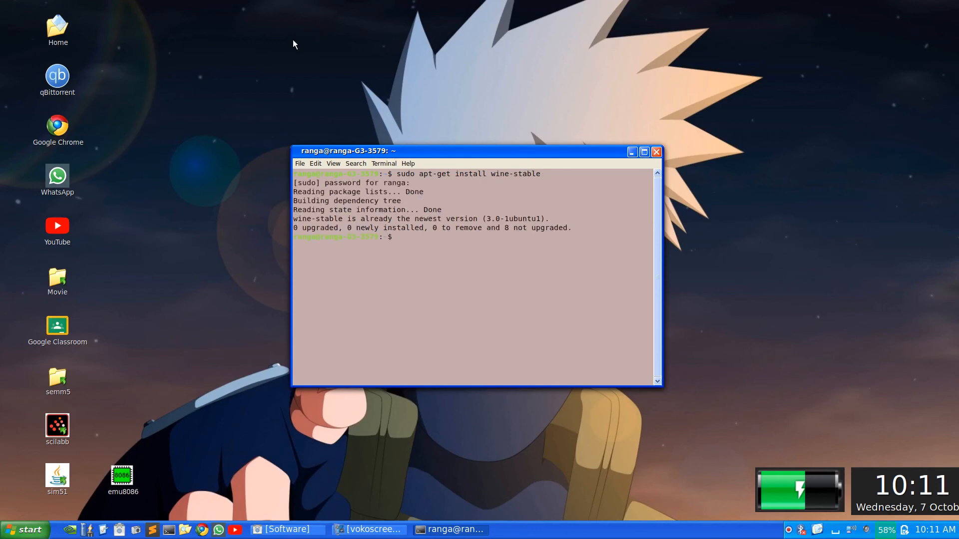
Check the apt summary confirming wine-stable is installed, then close the terminal
drag(307, 218, 343, 208)
click(343, 206)
double_click(575, 229)
triple_click(575, 229)
click(574, 228)
click(656, 152)
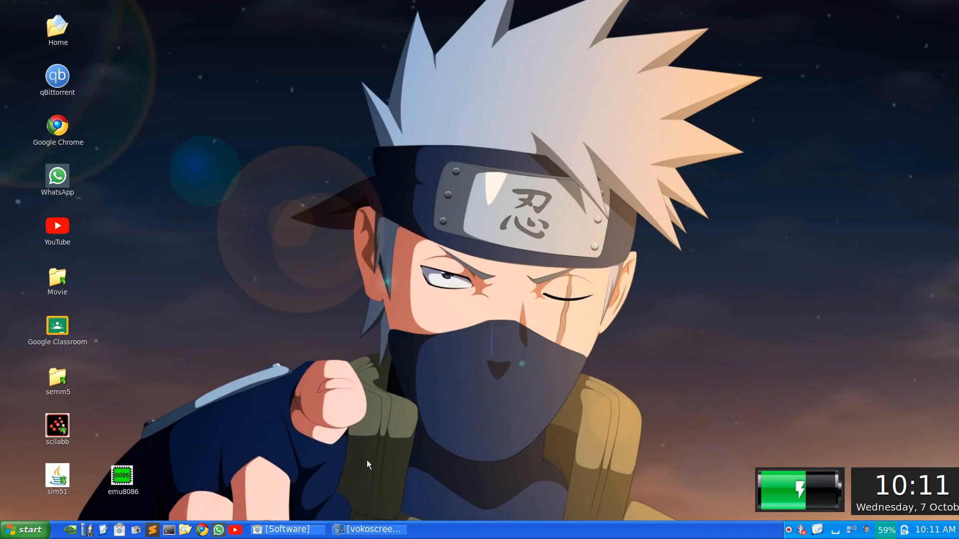
Search Software for 'playonlinux', confirm its details page shows it installed, then close Software
click(290, 530)
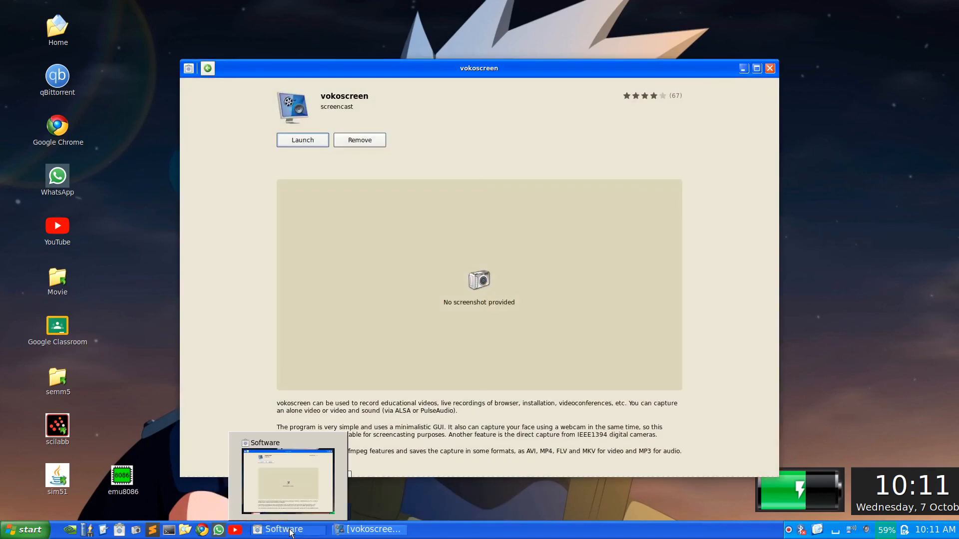
click(207, 68)
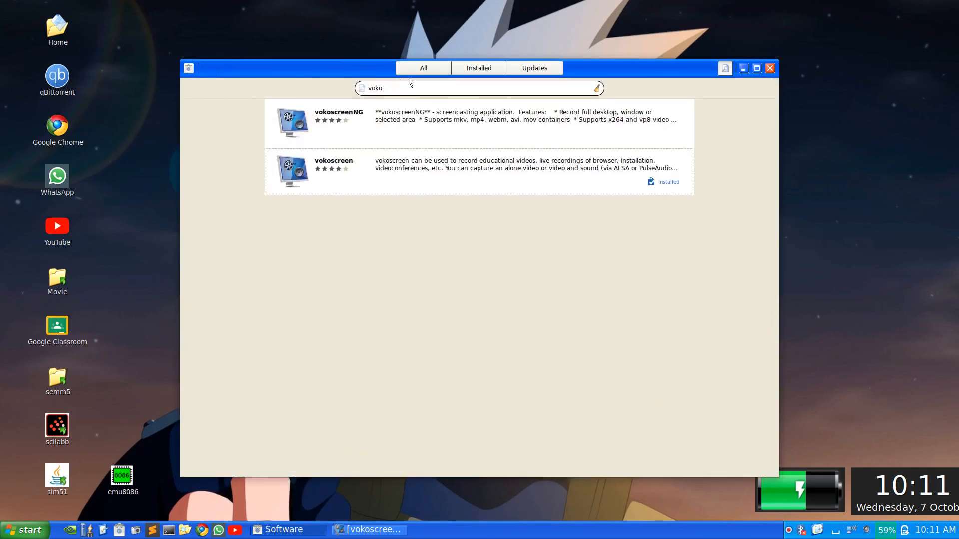
key(BackSpace)
key(BackSpace)
key(BackSpace)
key(BackSpace)
text(playonlinux)
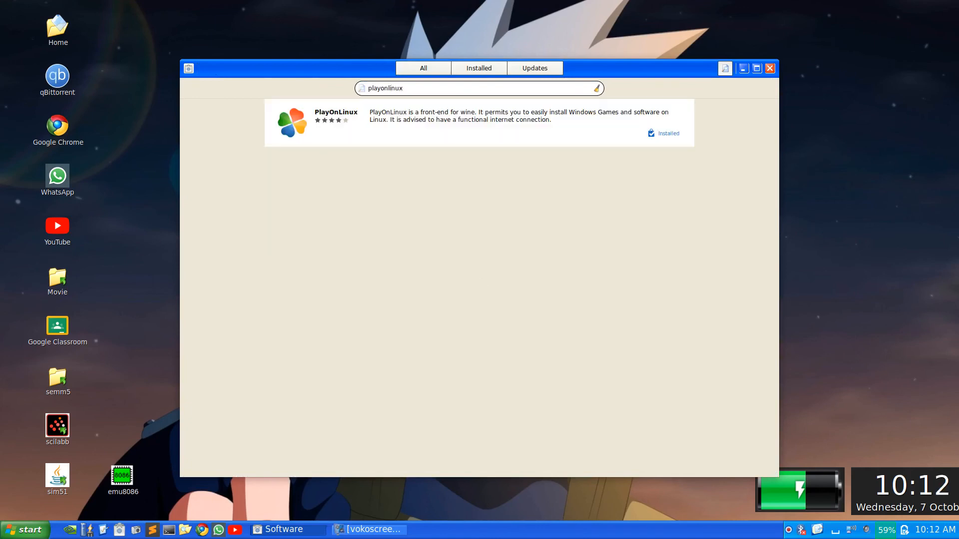
click(501, 122)
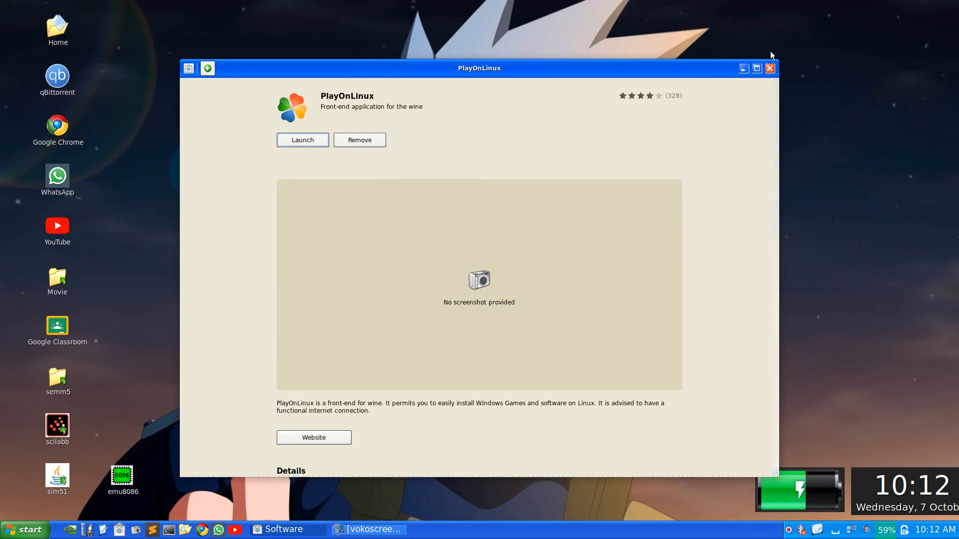
click(770, 68)
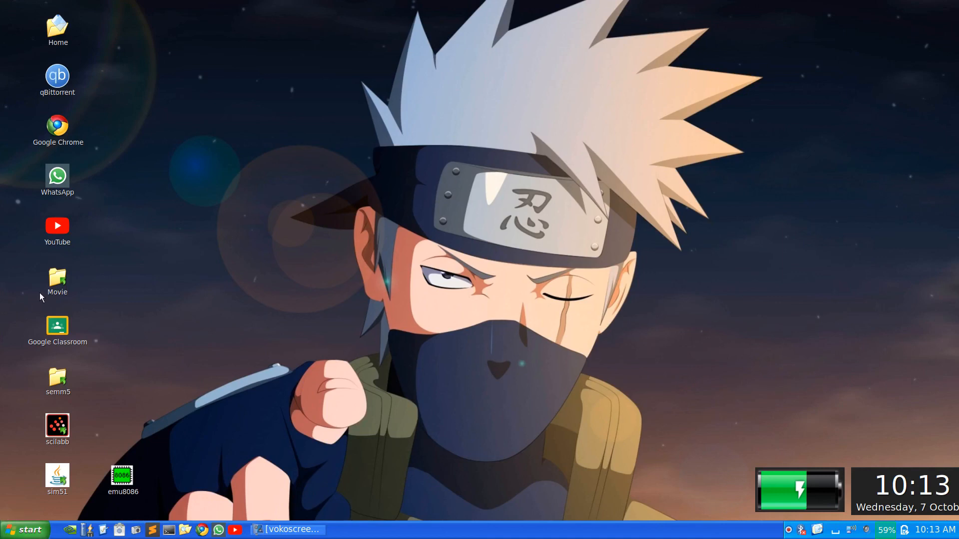
Mount the Office 2010 ISO in Downloads/msoffice 2010 with Disk Image Mounter and open OFFICE14
double_click(61, 18)
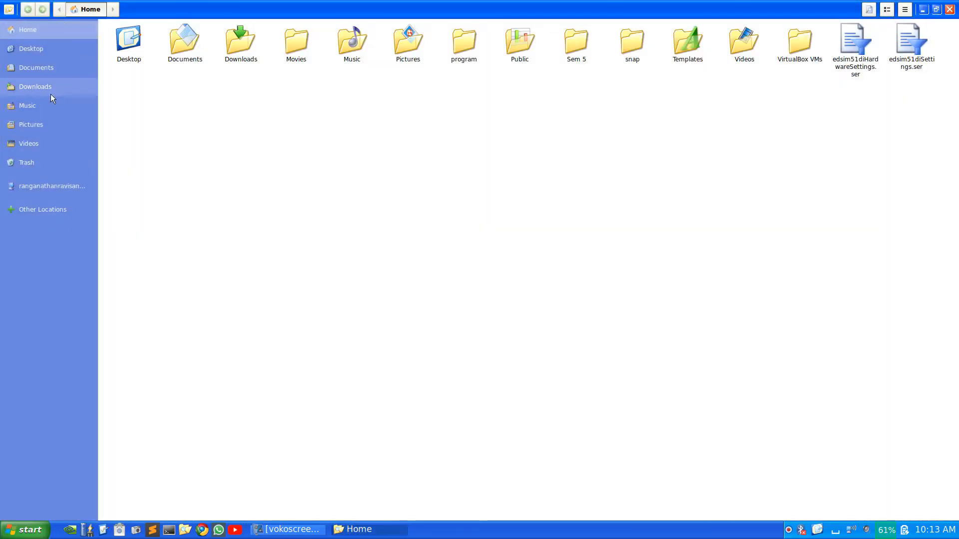
click(49, 88)
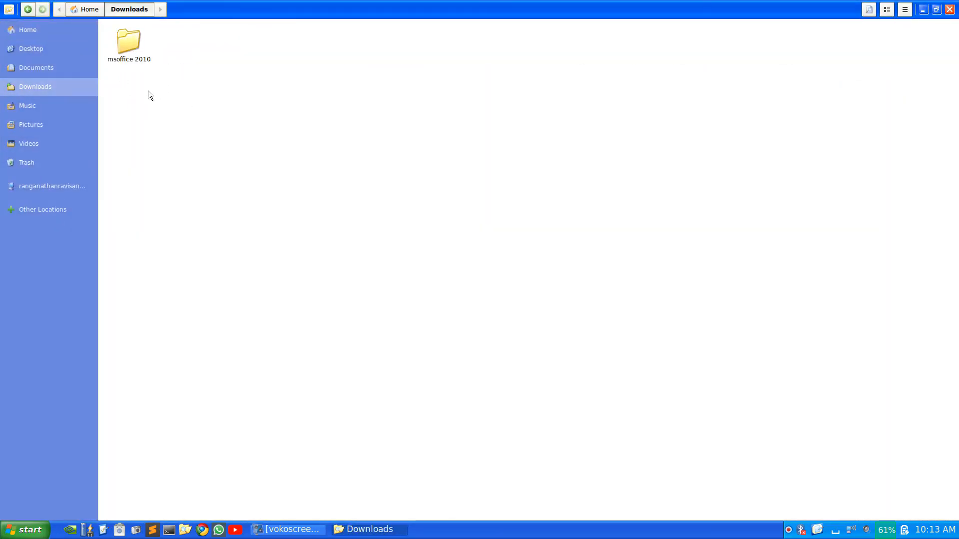
double_click(126, 54)
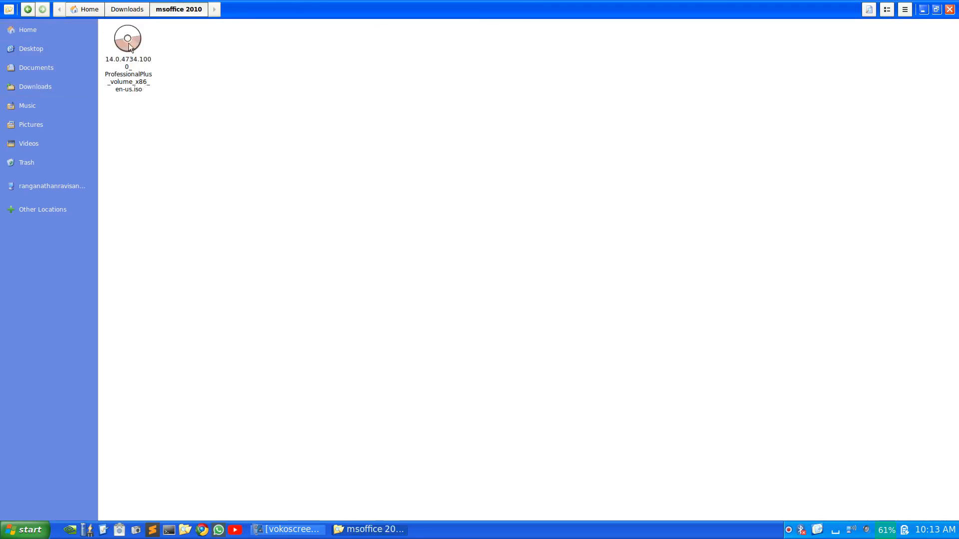
right_click(121, 60)
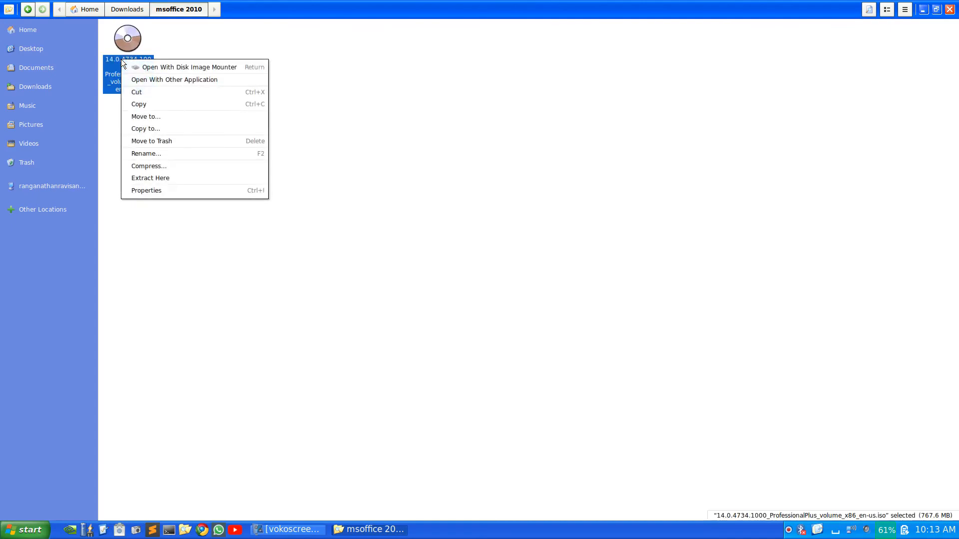
click(136, 65)
double_click(136, 66)
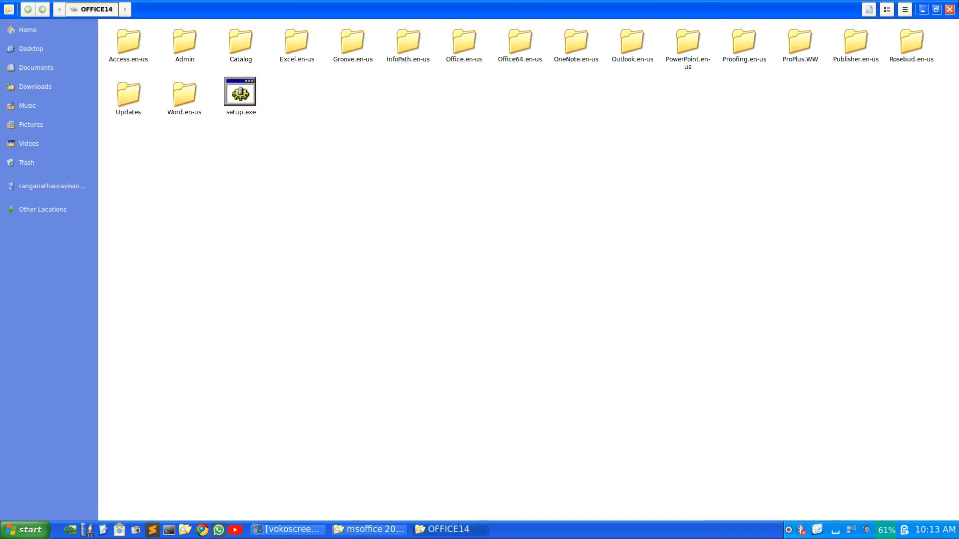
click(922, 10)
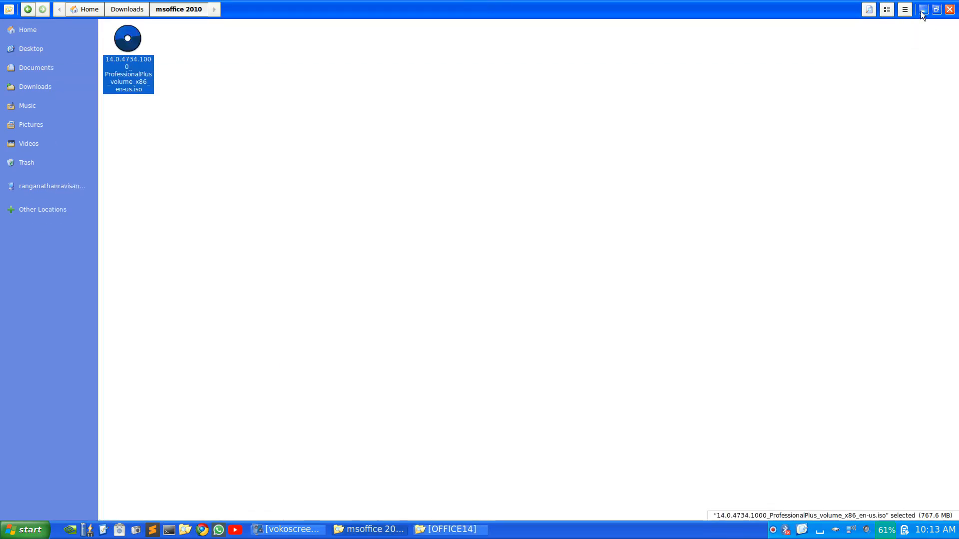
click(922, 10)
Launch PlayOnLinux via the launcher search 'playonl', centre its window, and open Install
key(super)
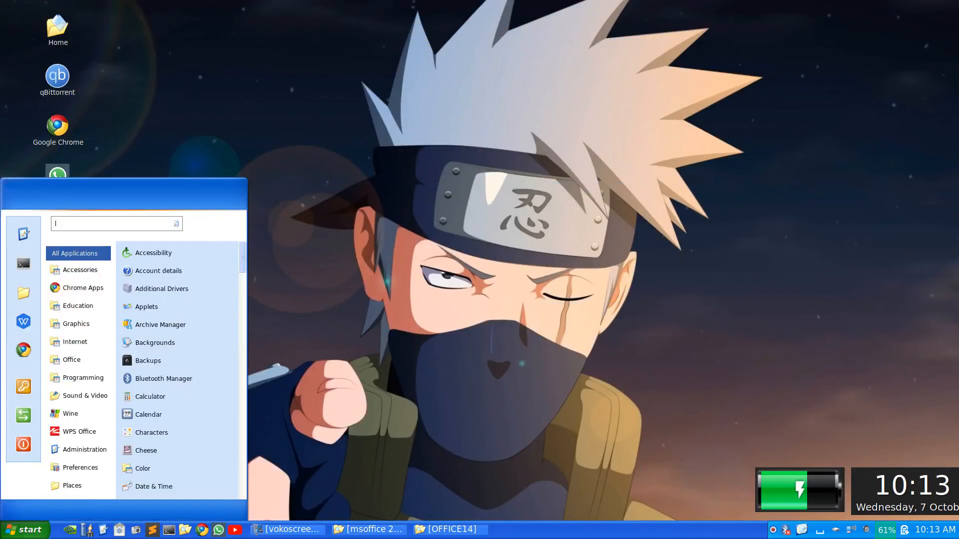
text(playonl)
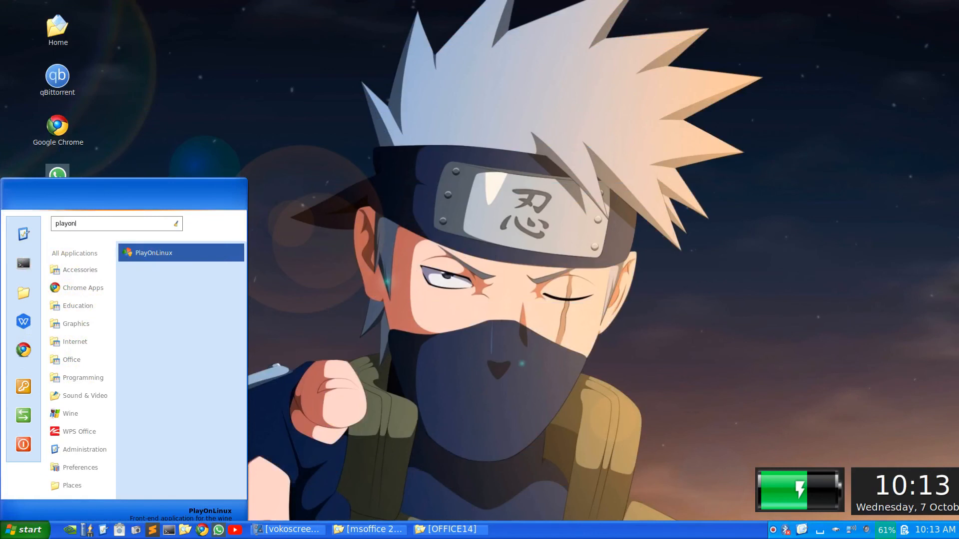
key(Return)
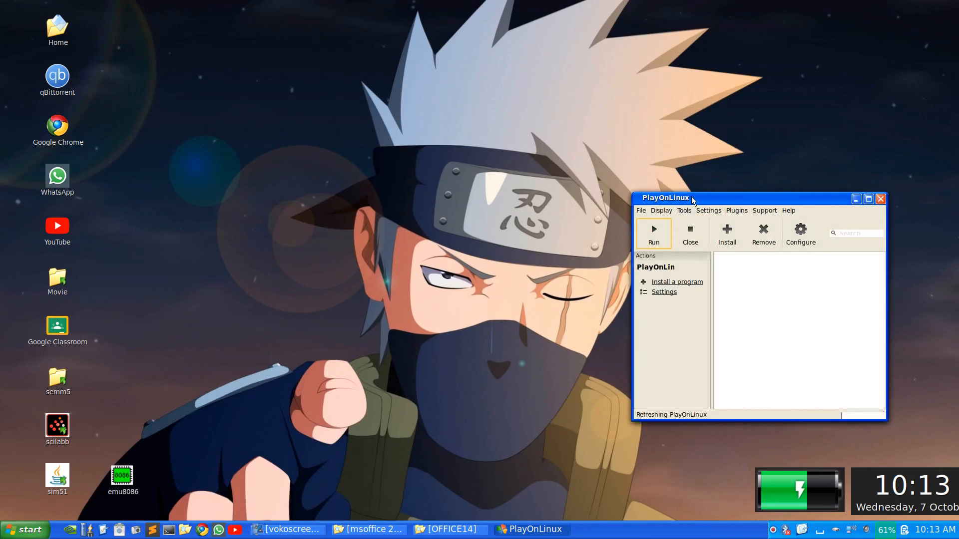
drag(693, 200, 457, 131)
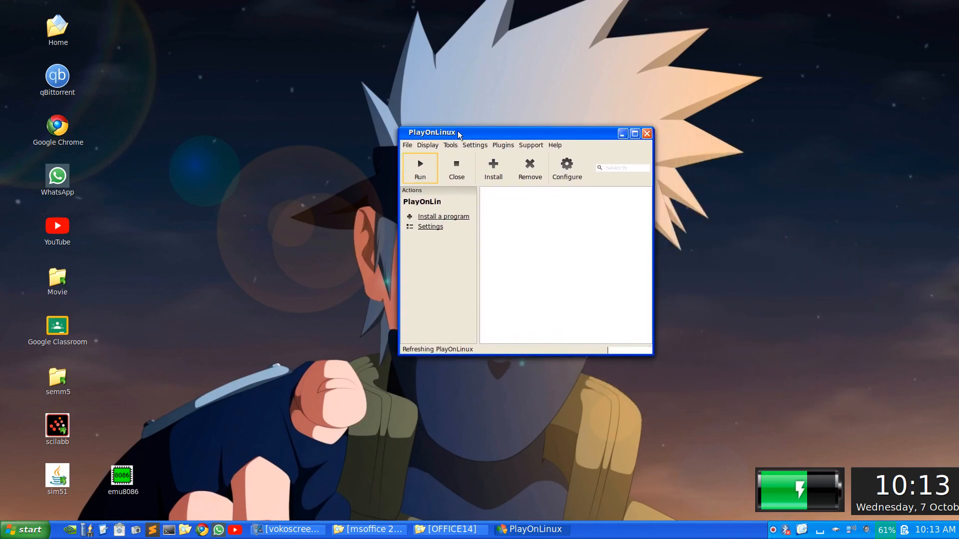
click(495, 170)
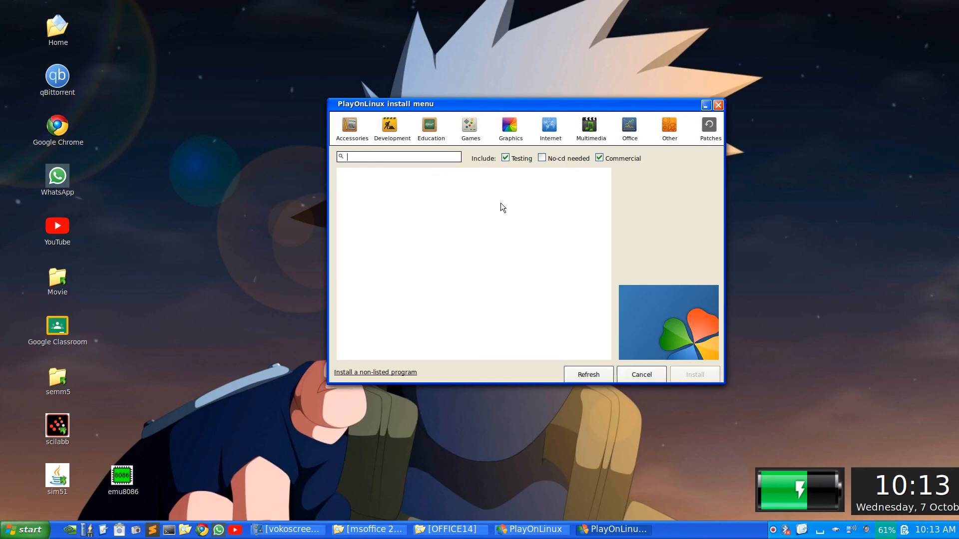
Search the catalogue for 'office' and start installing Microsoft Office 2010
text(office)
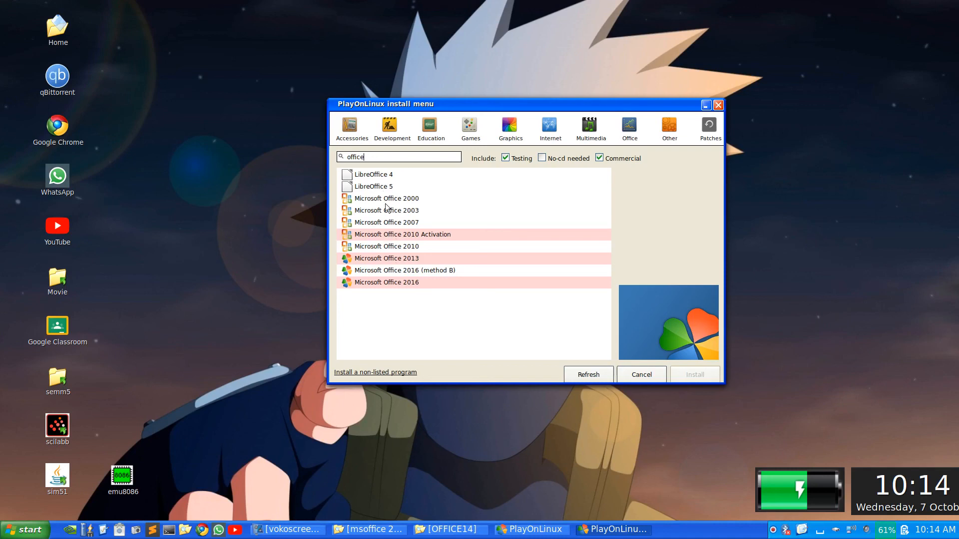
click(388, 248)
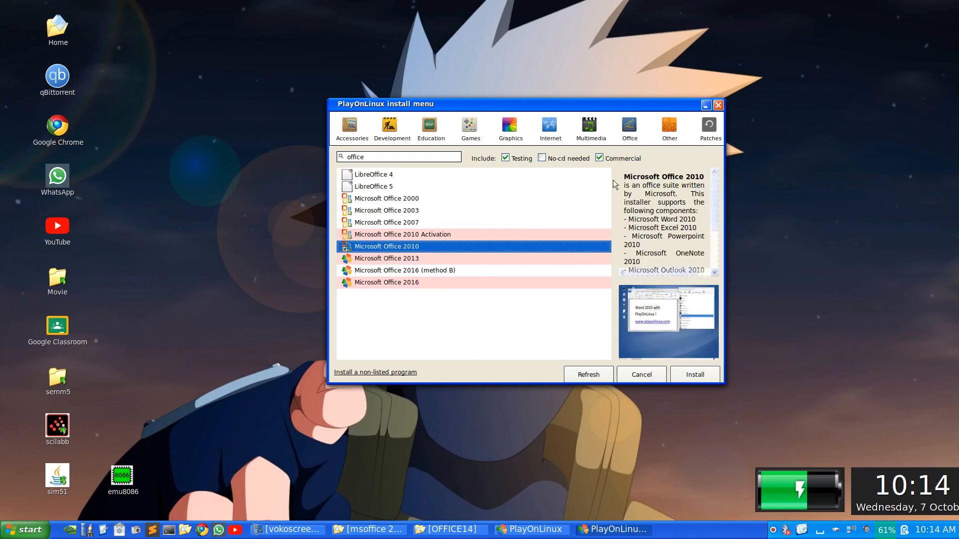
click(702, 378)
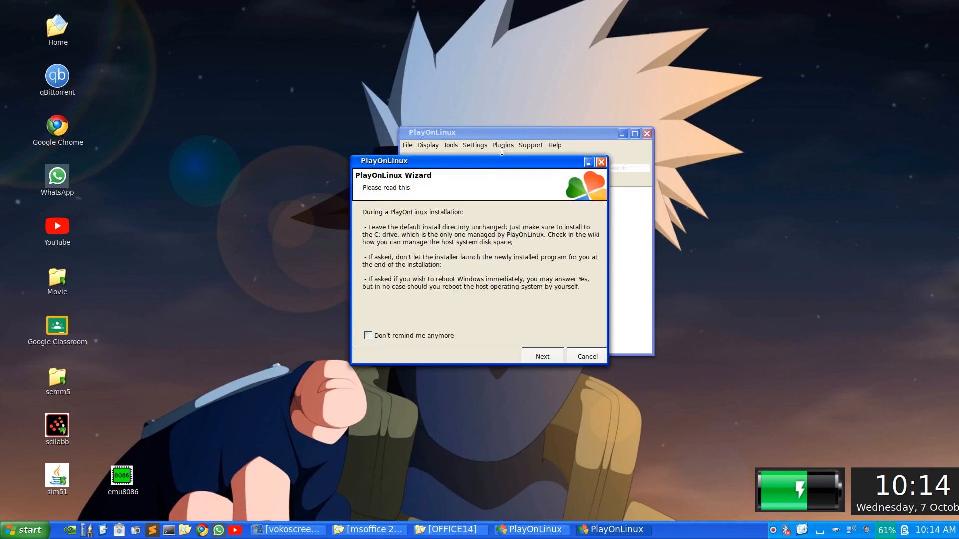
Get past the install notes and welcome page, choosing 'Use a setup file in my computer'
click(553, 359)
click(553, 359)
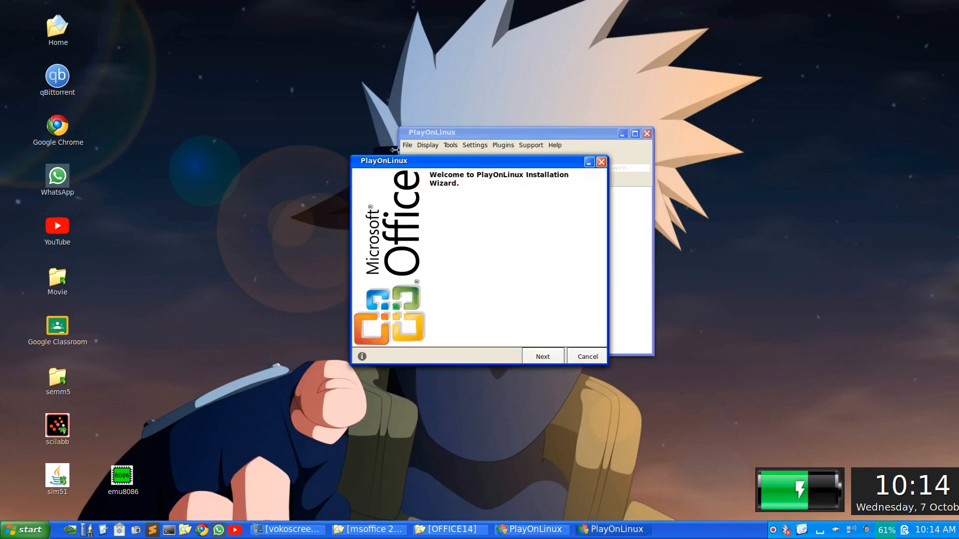
drag(399, 161, 358, 110)
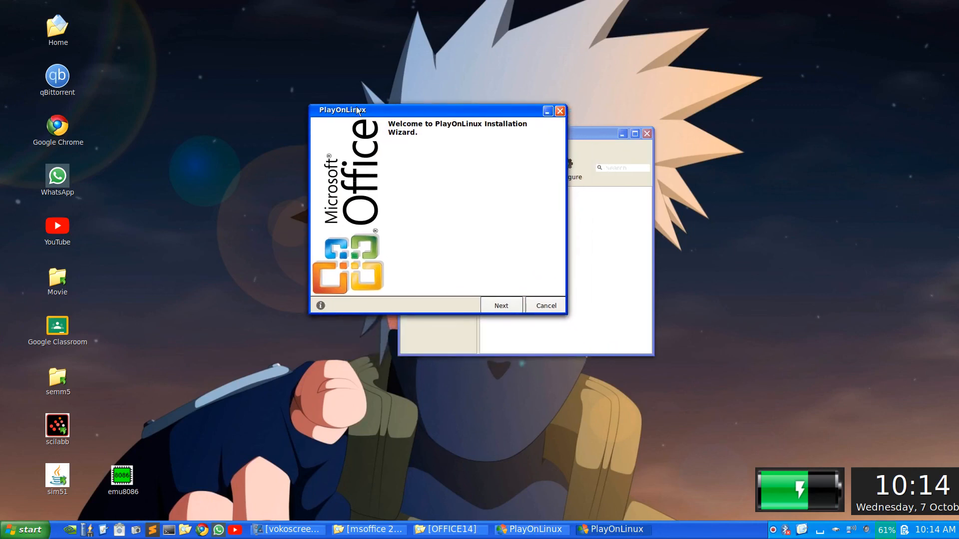
click(512, 308)
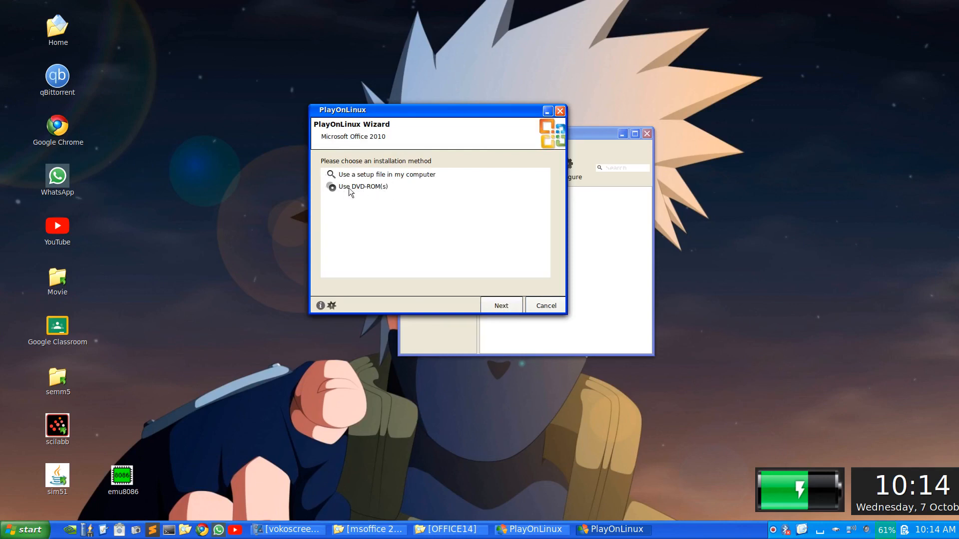
click(407, 175)
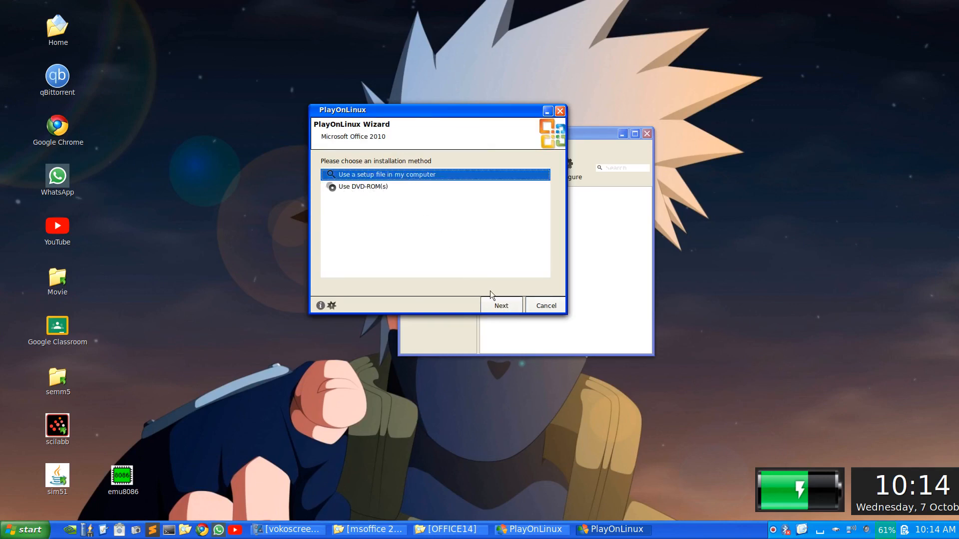
click(498, 306)
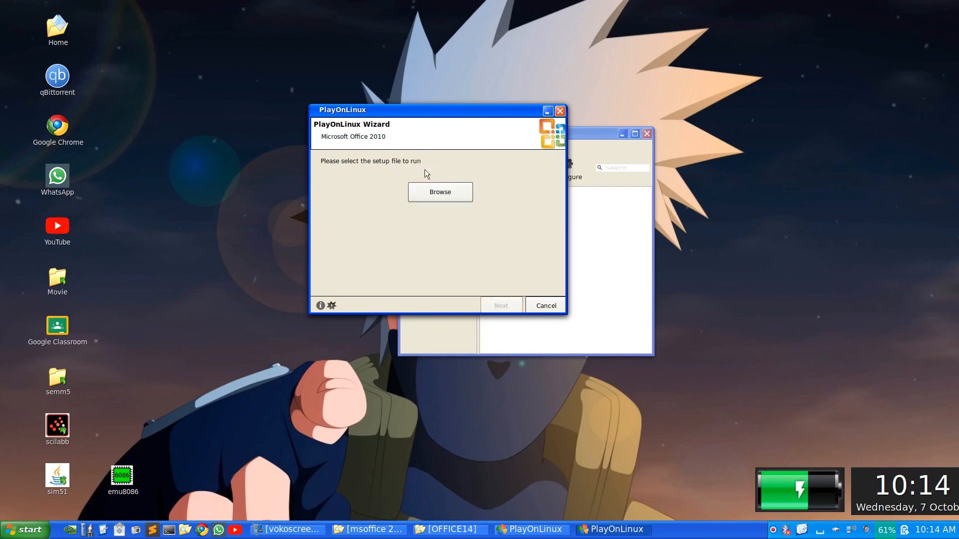
Browse to setup.exe on the mounted OFFICE14 disc and launch Office 2010 setup with it
click(430, 199)
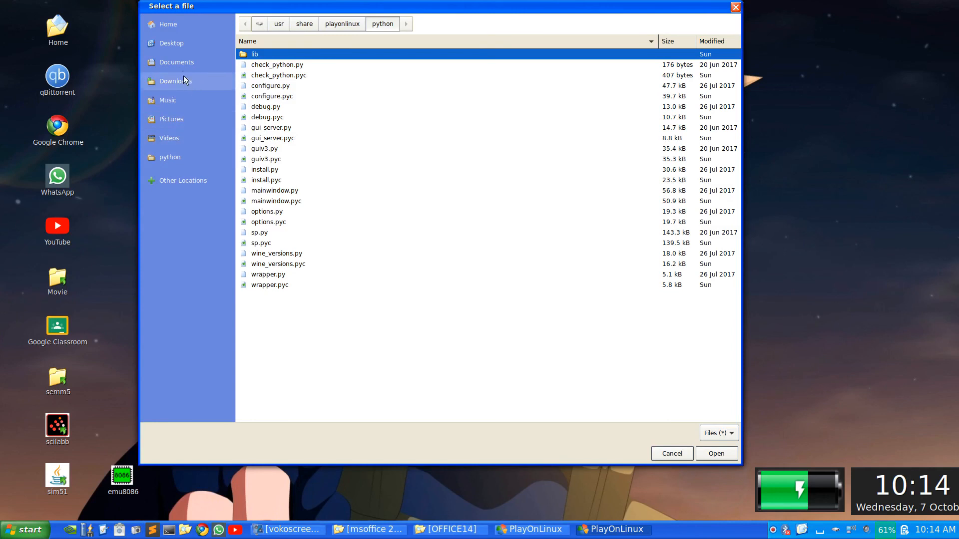
click(169, 184)
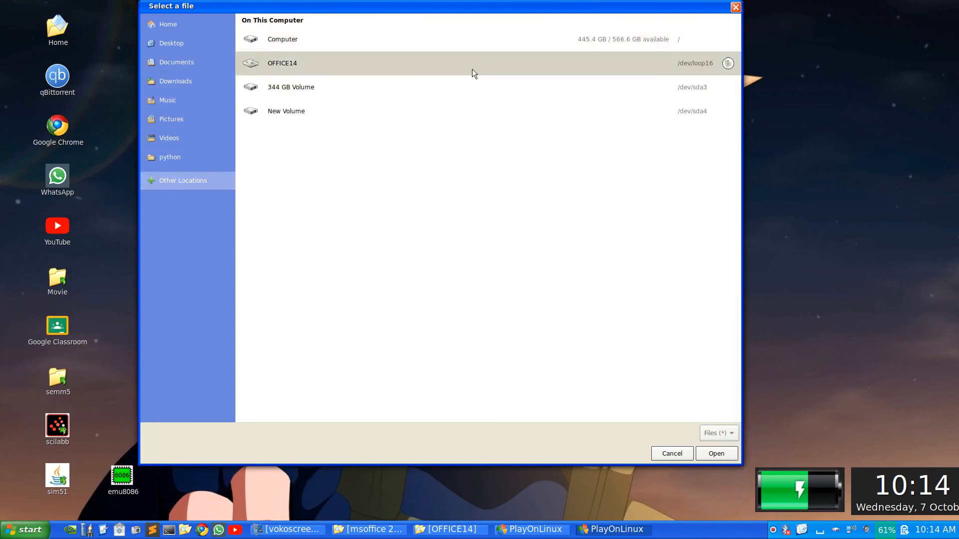
click(287, 67)
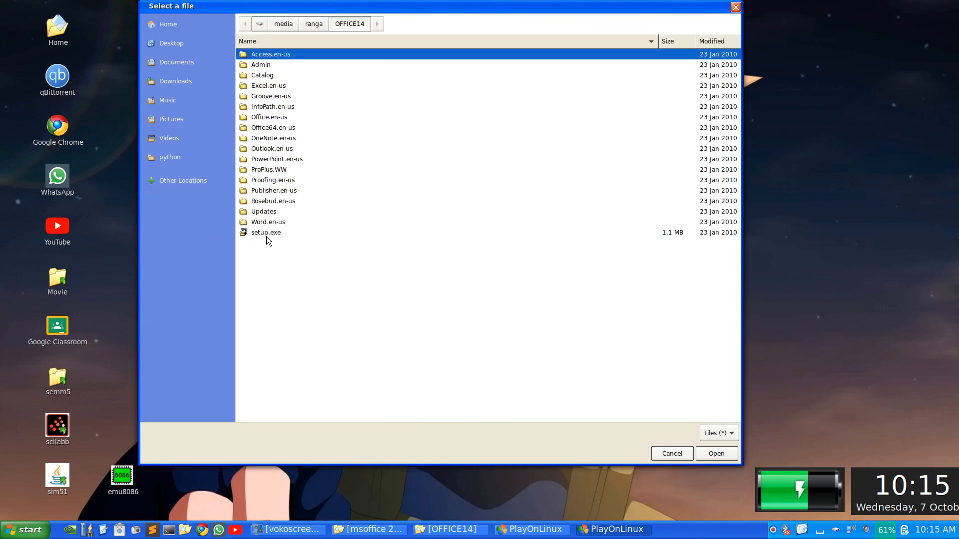
click(286, 232)
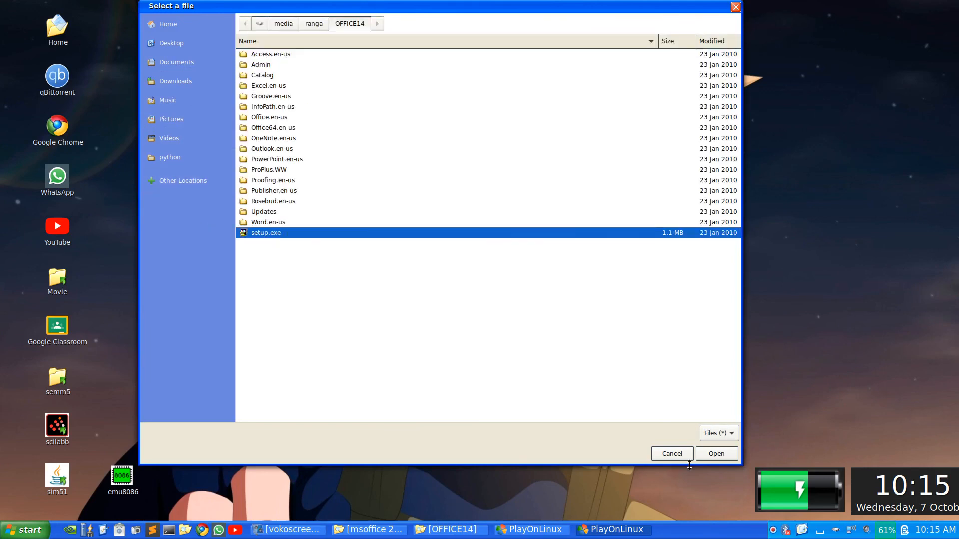
click(715, 455)
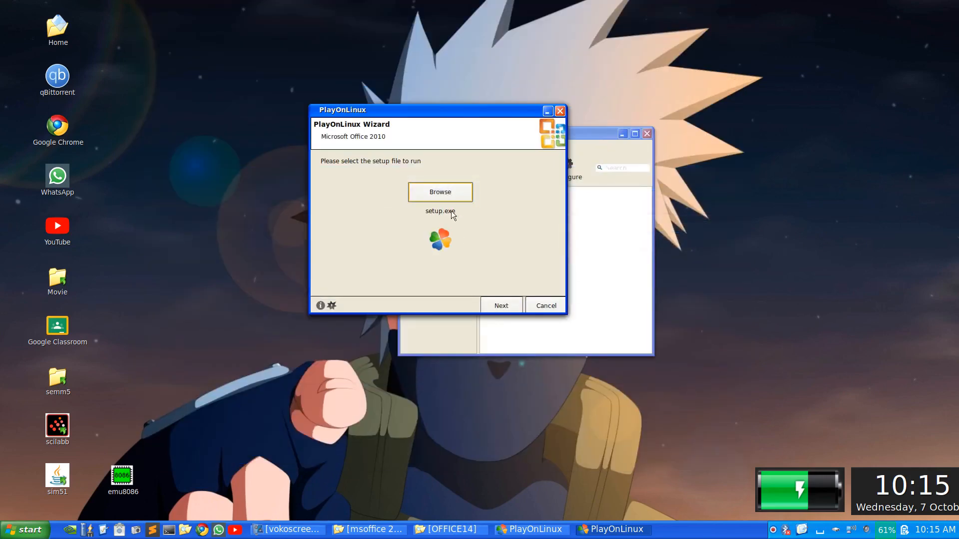
click(500, 305)
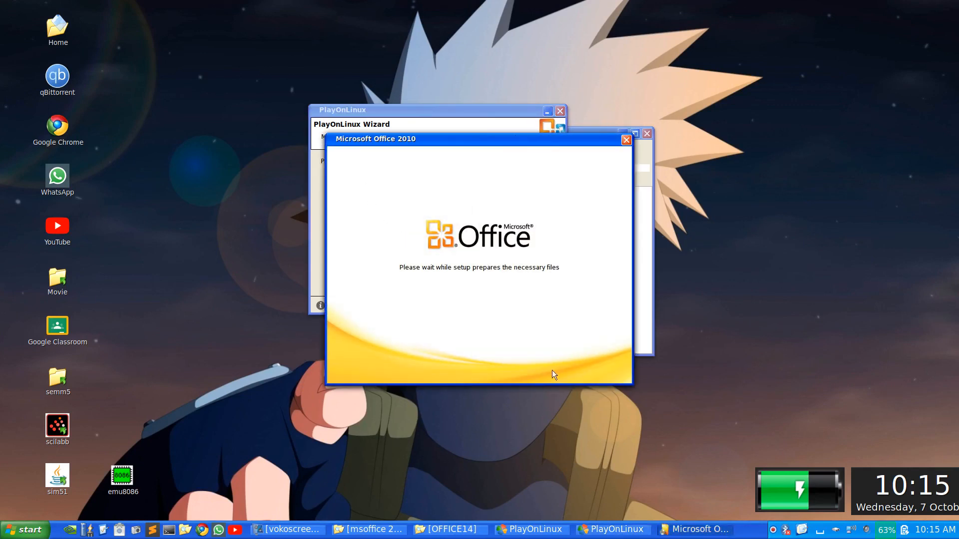
Accept the Office 2010 licence, run Install Now with default options, and close setup when finished
click(407, 360)
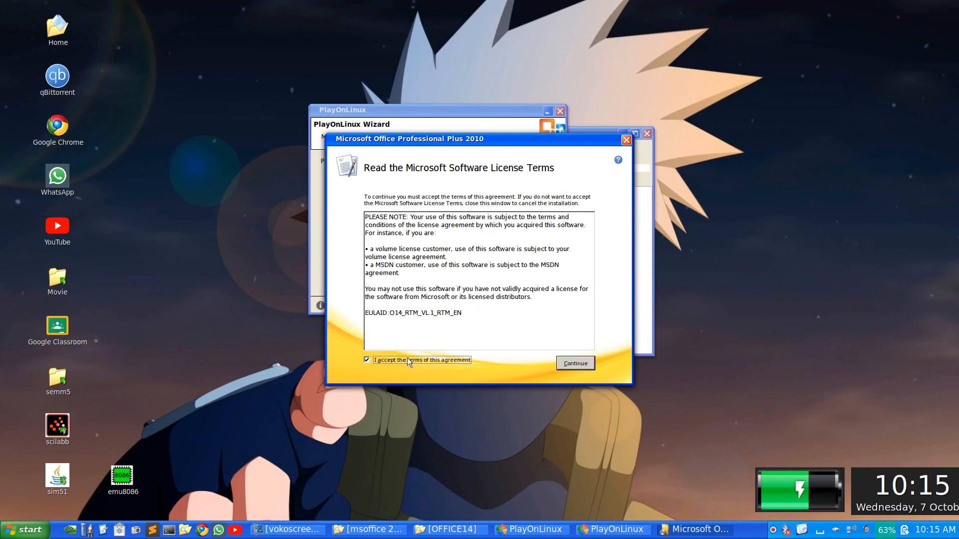
click(574, 364)
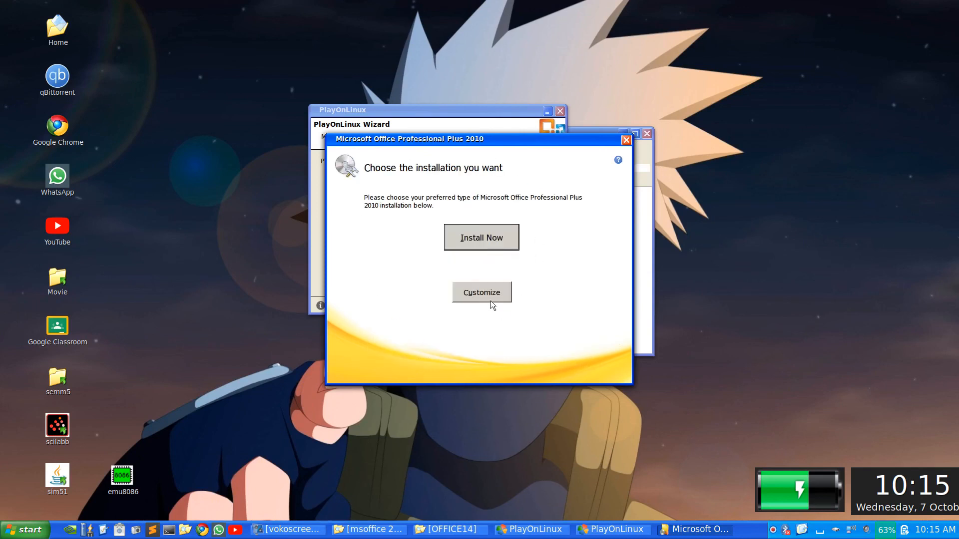
click(472, 232)
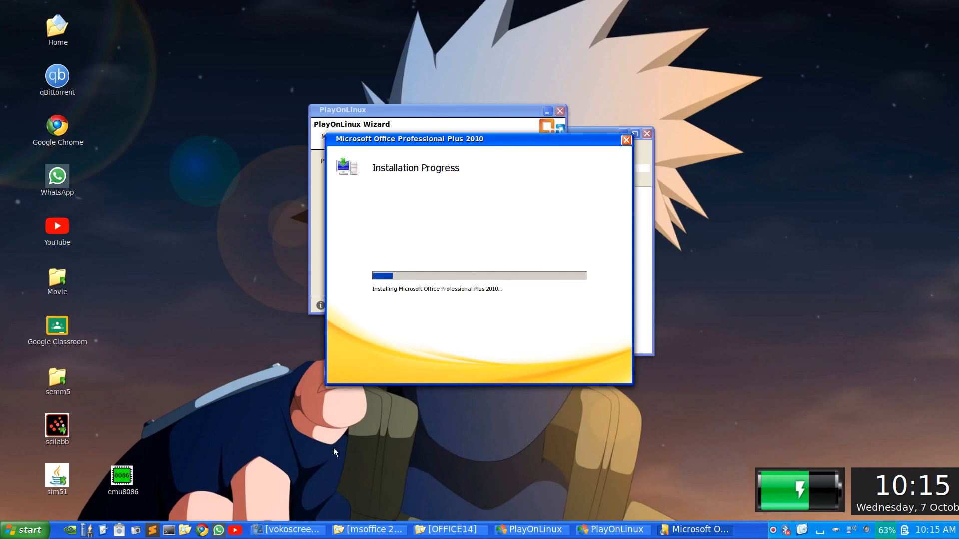
click(304, 528)
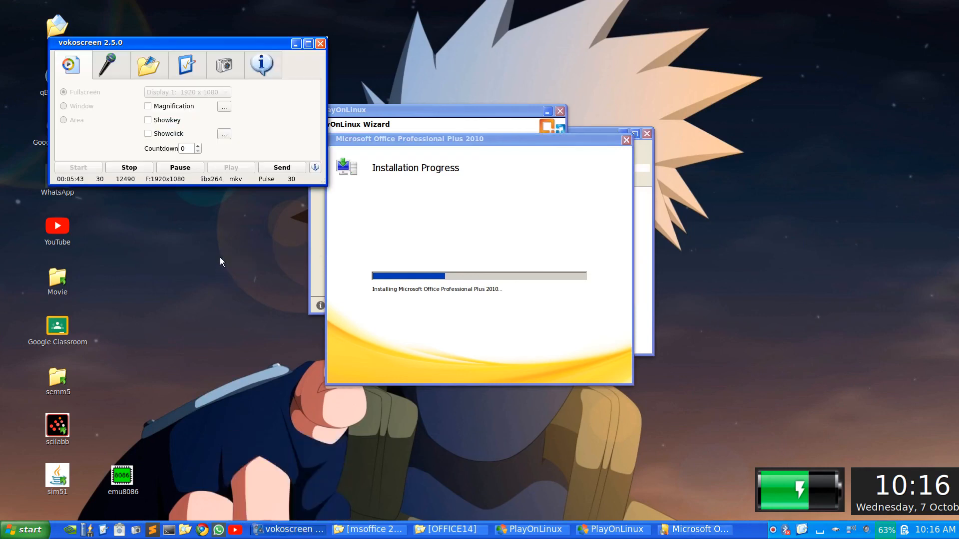
click(180, 170)
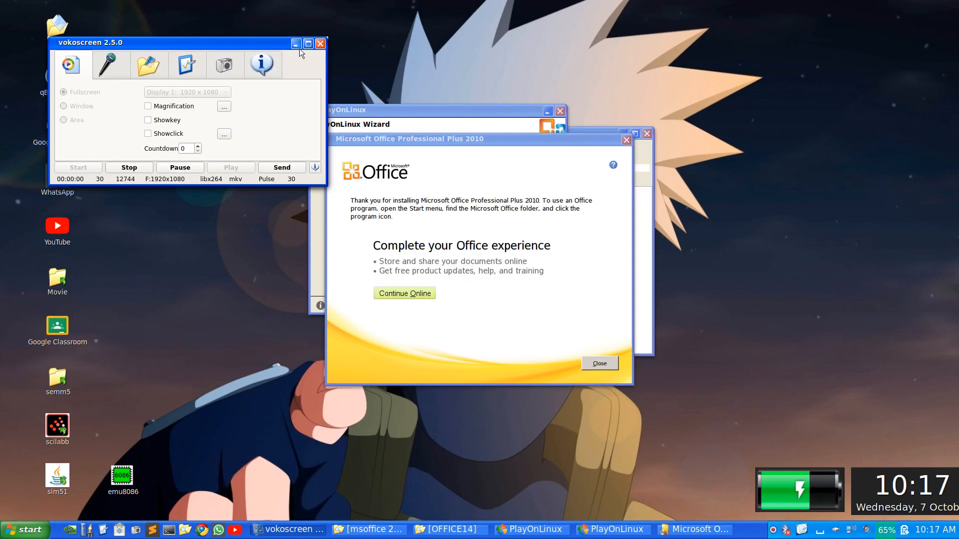
click(297, 43)
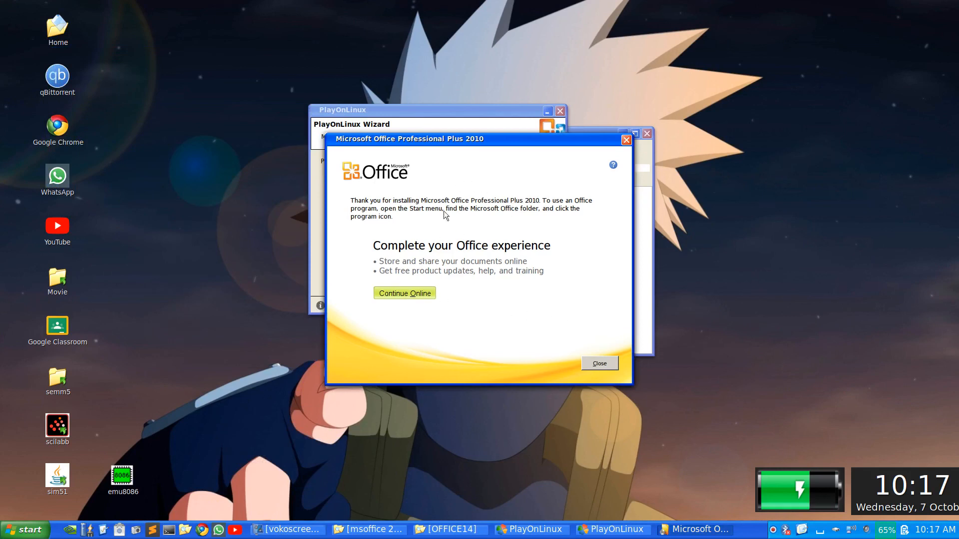
click(602, 364)
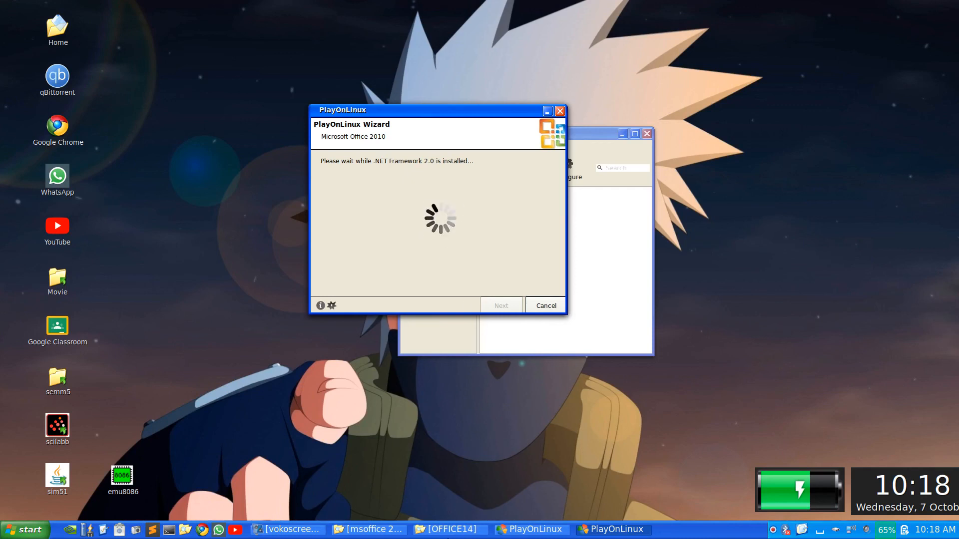
Wait for the PlayOnLinux wizard to finish installing .NET Framework 2.0 and report success
click(309, 533)
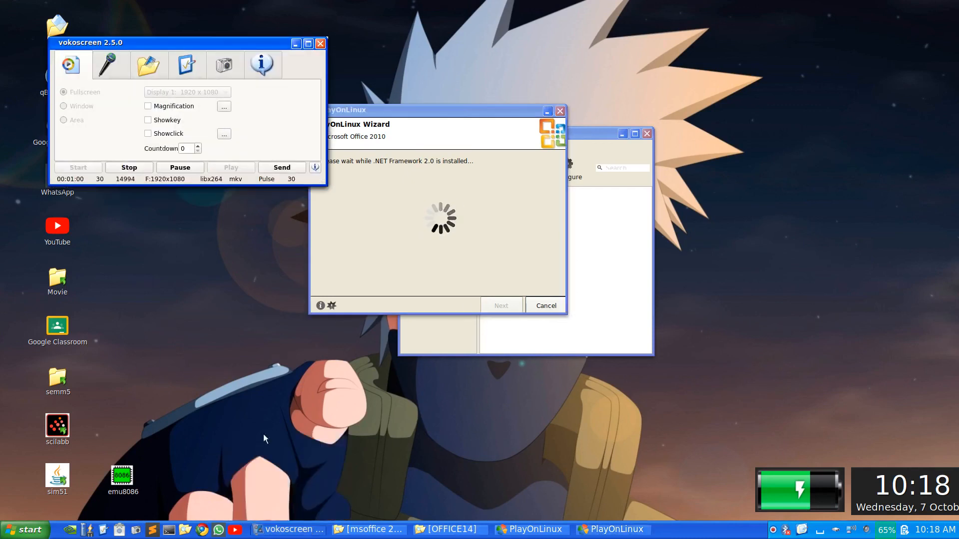
click(296, 43)
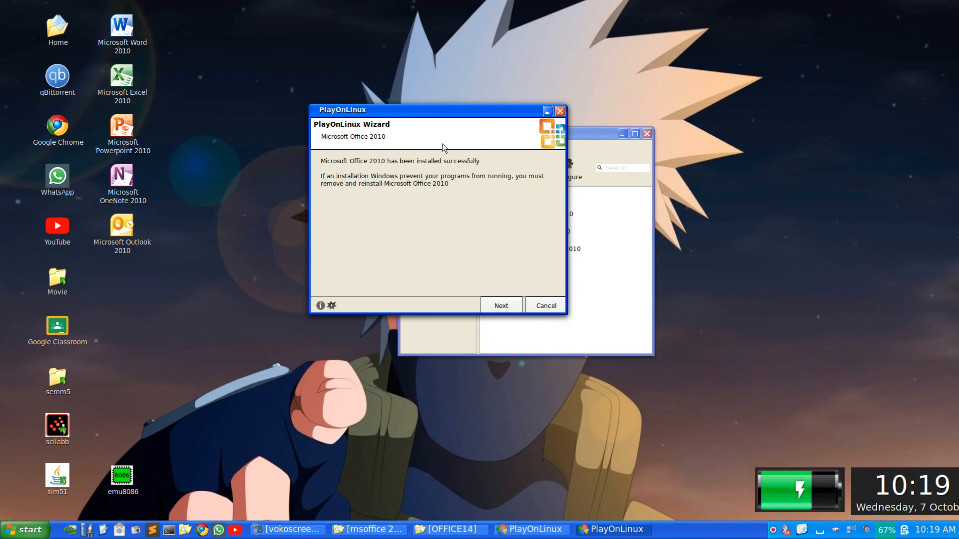
Finish the wizard and quit PlayOnLinux, confirming Yes to close all its windows
click(499, 306)
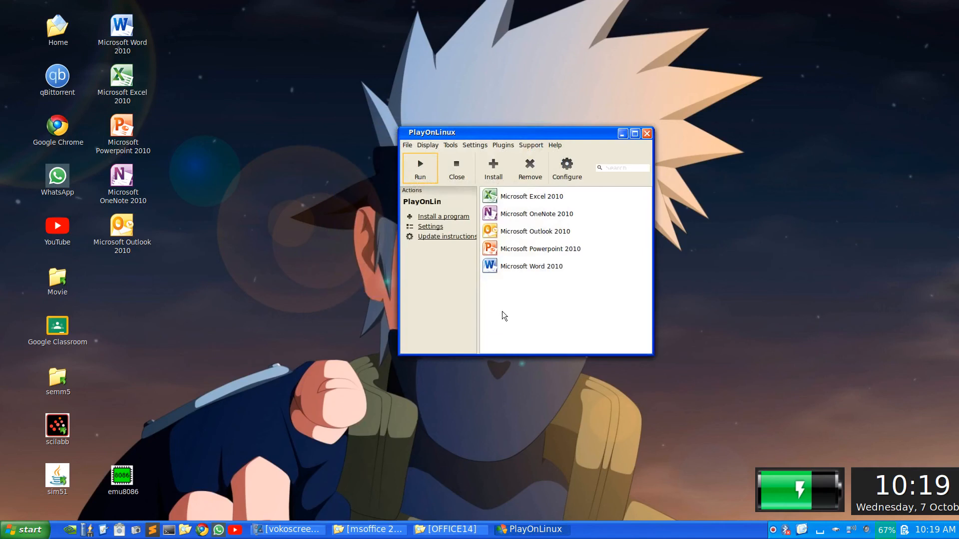
click(647, 133)
click(581, 279)
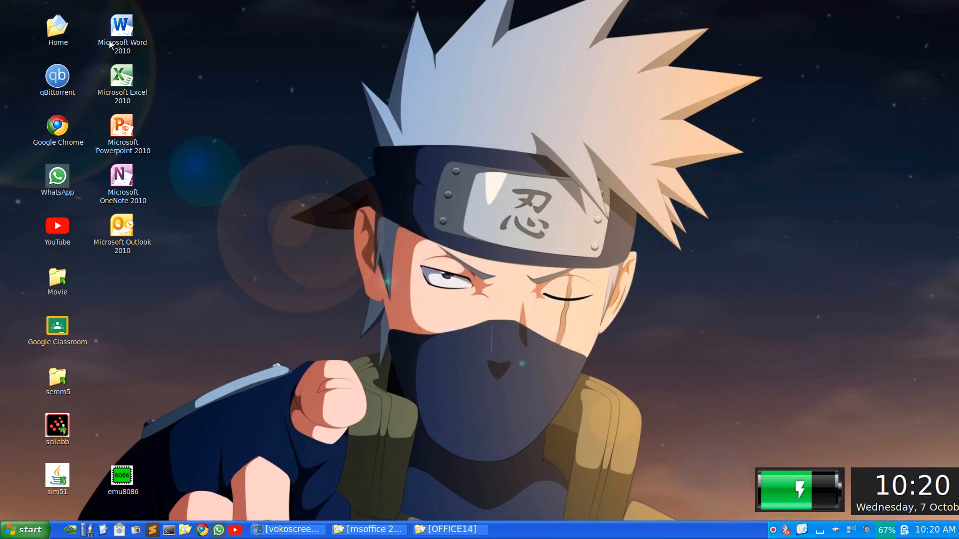
Search the Start menu for 'microsoft' and launch Microsoft Word 2010 from the results
click(22, 529)
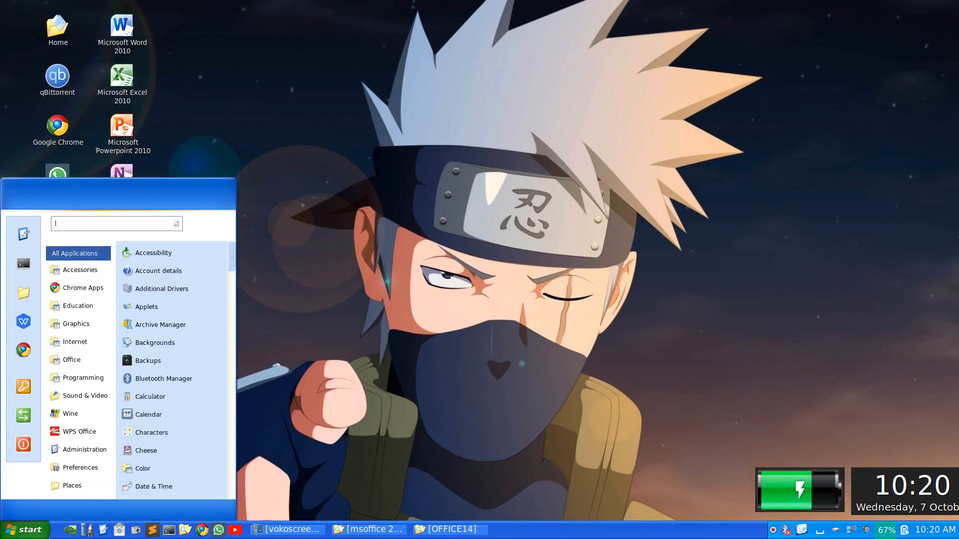
text(microsoft)
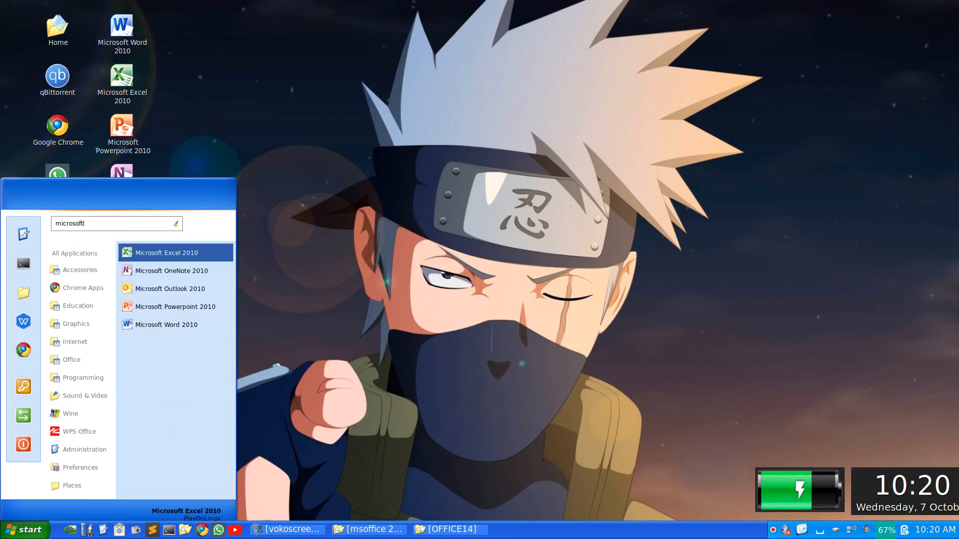
key(Down)
key(Down)
key(Up)
key(Down)
key(Down)
key(Down)
key(Up)
key(Up)
key(Up)
key(Up)
key(Up)
key(Down)
key(Down)
key(Down)
key(Down)
key(Down)
key(Up)
key(Up)
key(Down)
key(Down)
key(Return)
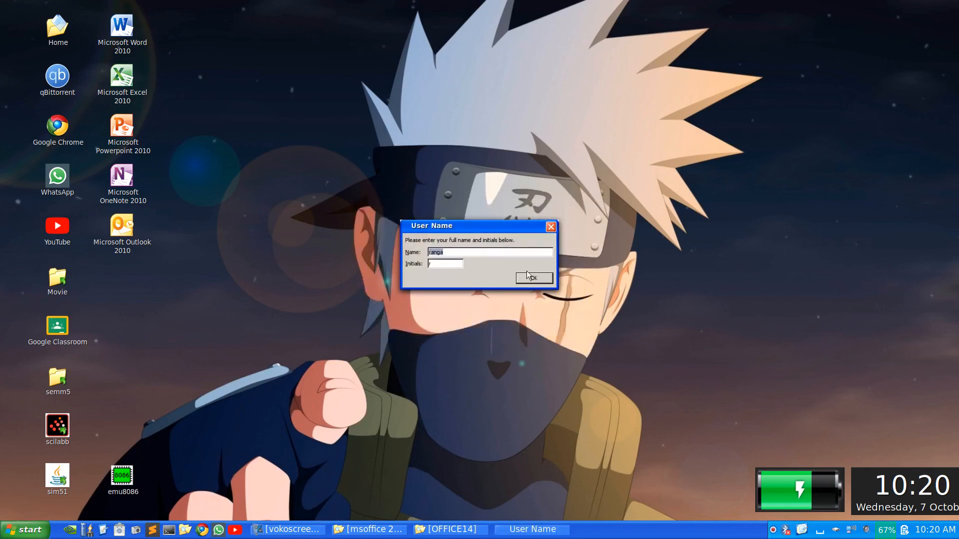
Replace the prefilled Word user name with the user's own name and confirm it
click(492, 255)
key(BackSpace)
key(BackSpace)
key(BackSpace)
key(BackSpace)
key(BackSpace)
text(Ranga)
click(532, 279)
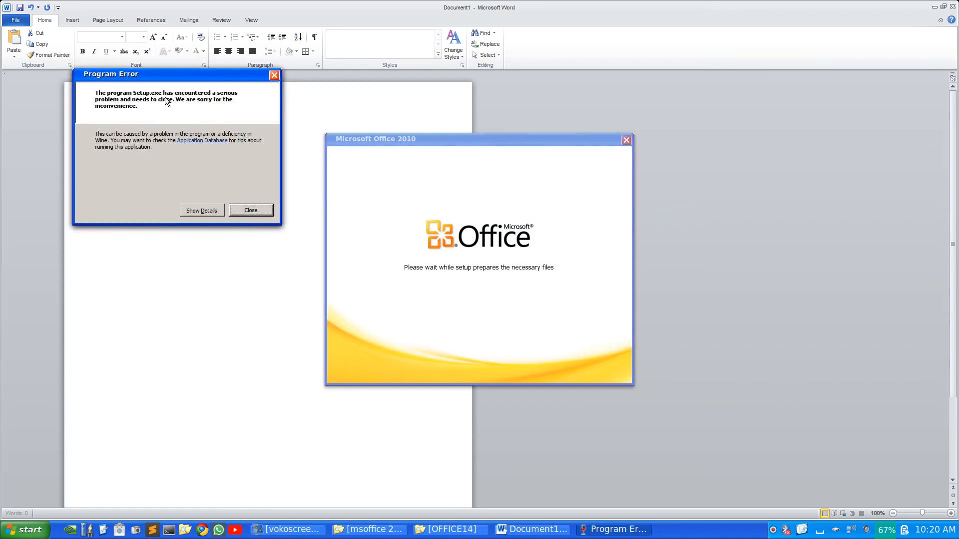
Dismiss the setup program error and close the leftover Office setup window
click(259, 211)
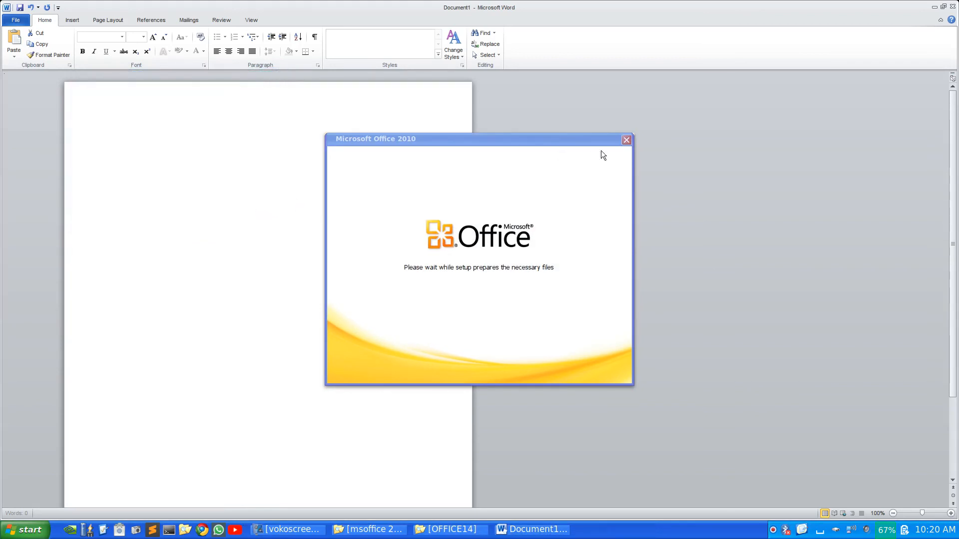
click(621, 141)
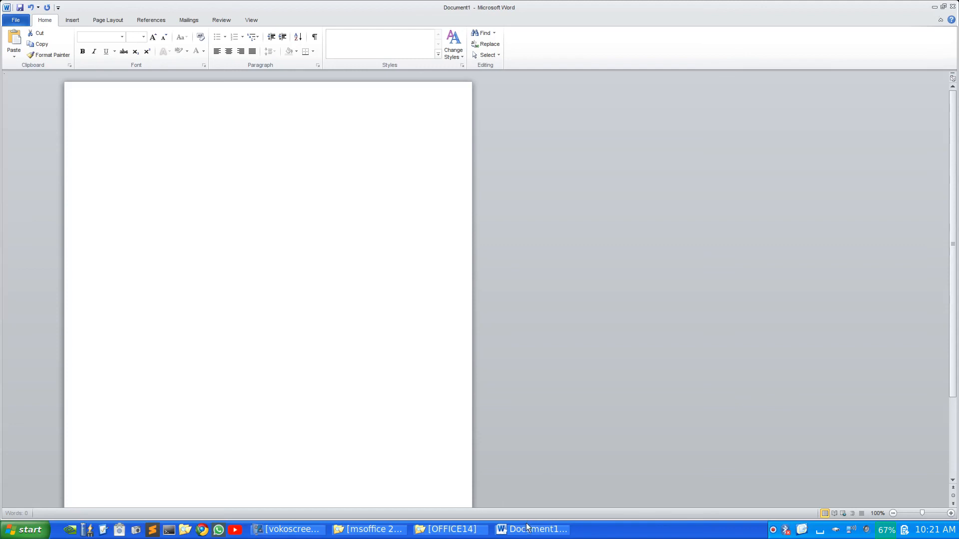
mouse_move(530, 531)
Choose Install Updates Only in the Welcome dialog and dismiss the Microsoft Update error
click(522, 534)
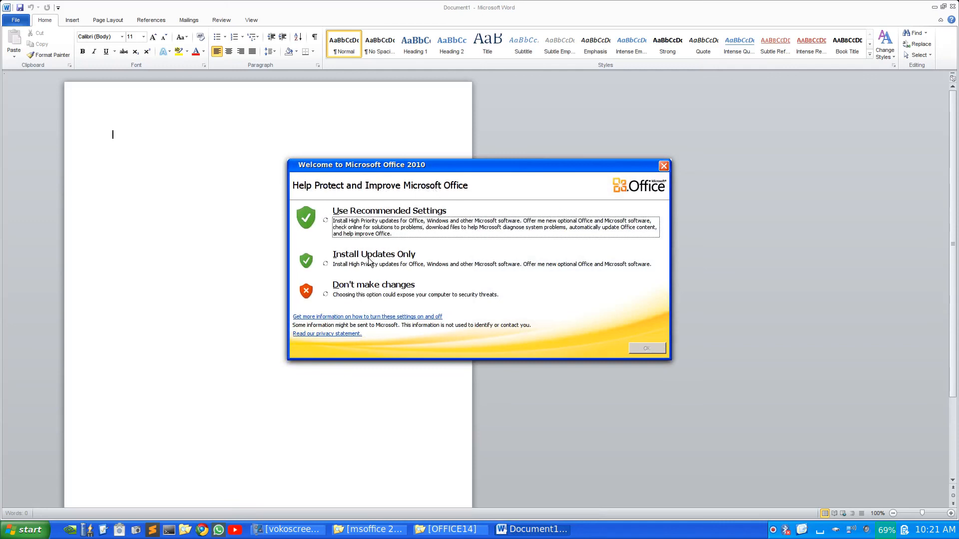
click(323, 265)
click(645, 346)
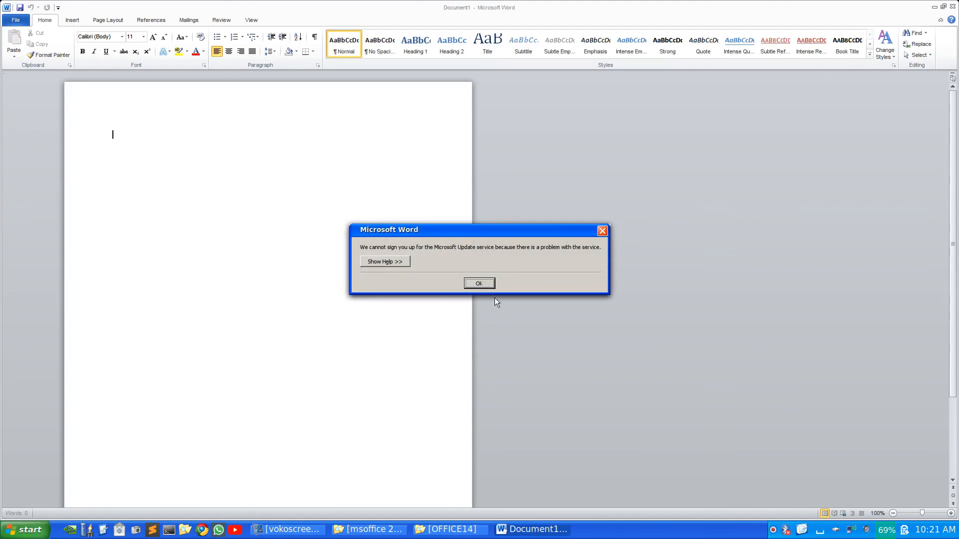
click(476, 283)
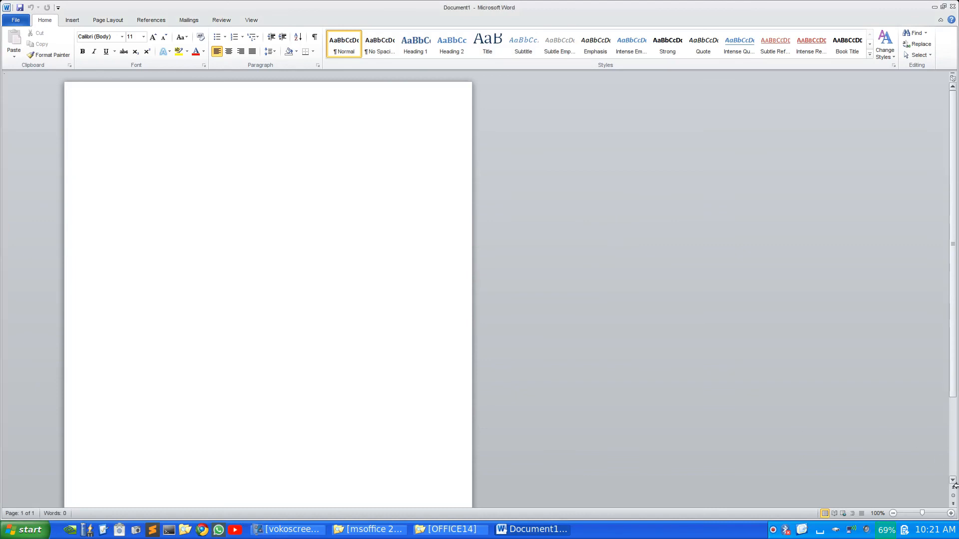
Zoom the blank page to 130% and scroll through the Font name list
click(950, 513)
click(950, 513)
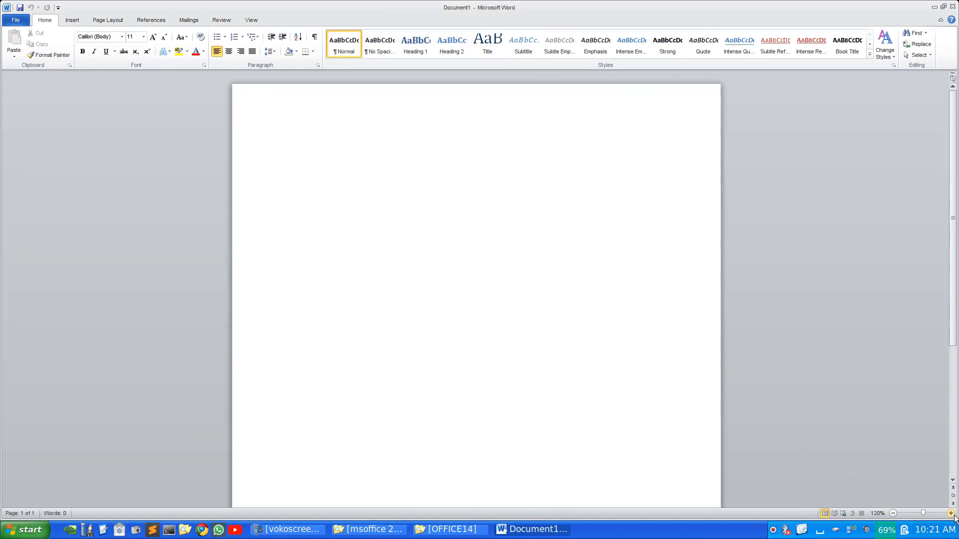
click(951, 514)
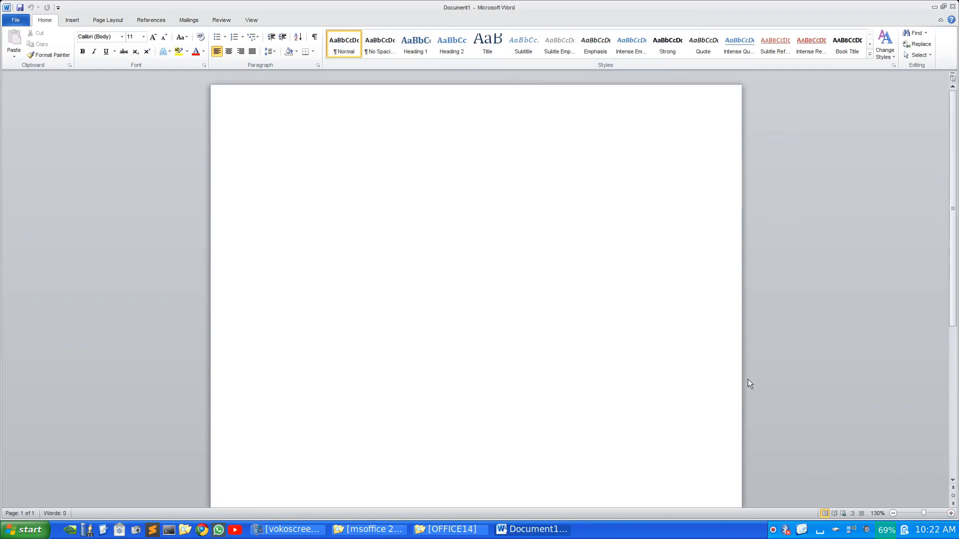
click(121, 37)
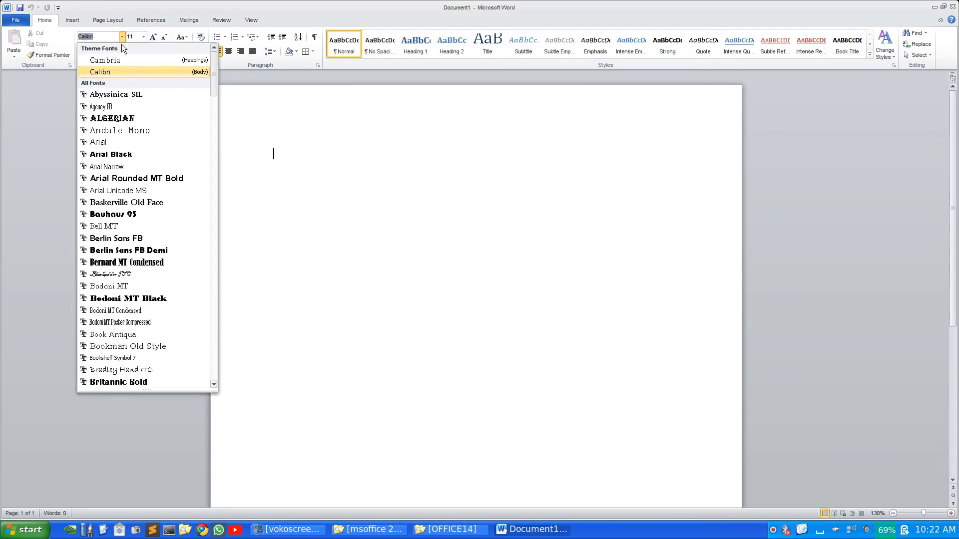
scroll(129, 150, down, 15)
scroll(129, 153, down, 20)
scroll(142, 107, up, 20)
scroll(142, 106, up, 15)
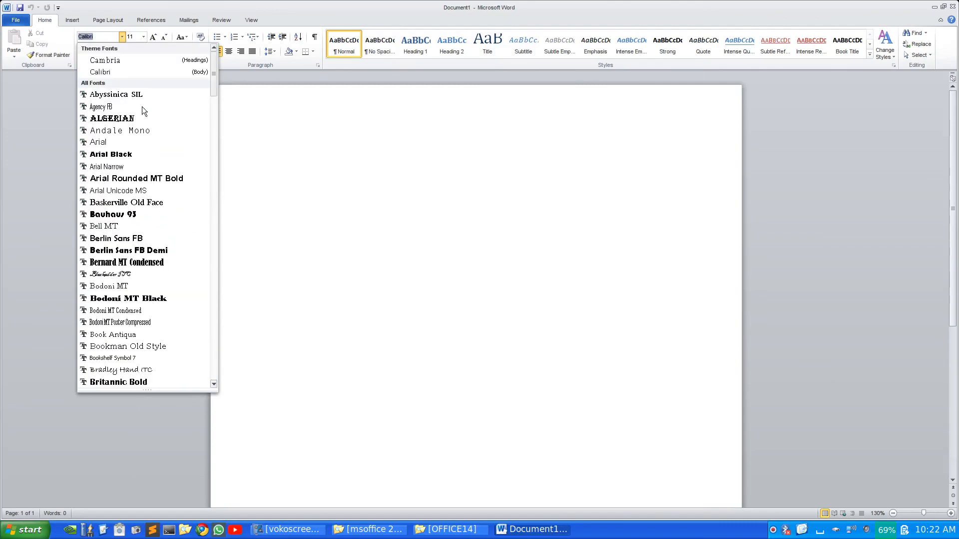
scroll(142, 106, down, 20)
scroll(142, 109, down, 10)
scroll(142, 109, up, 20)
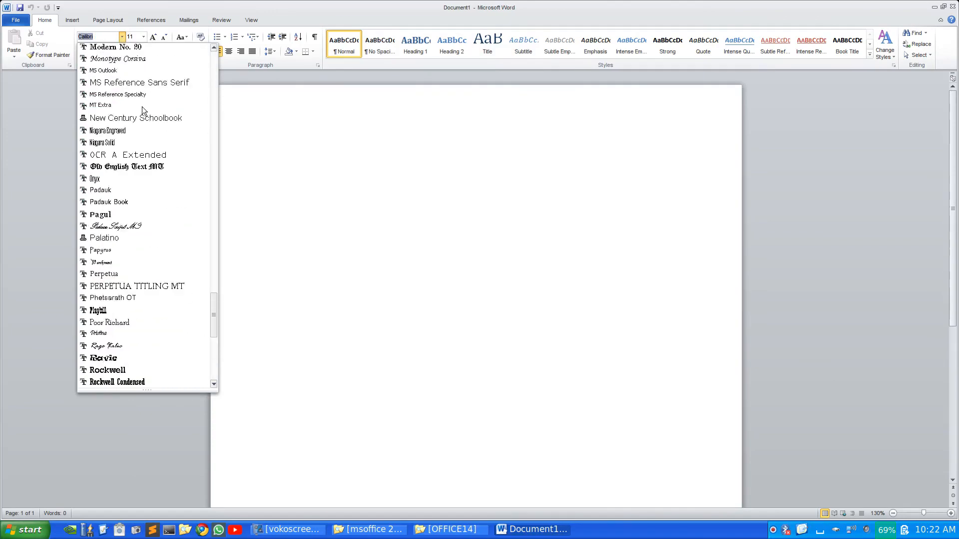
scroll(142, 110, up, 20)
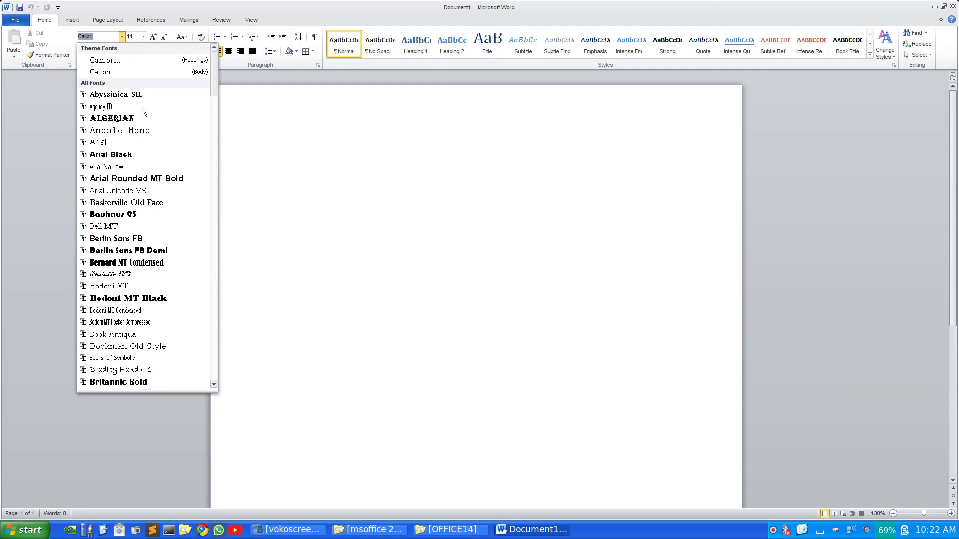
scroll(142, 106, down, 20)
scroll(142, 110, down, 15)
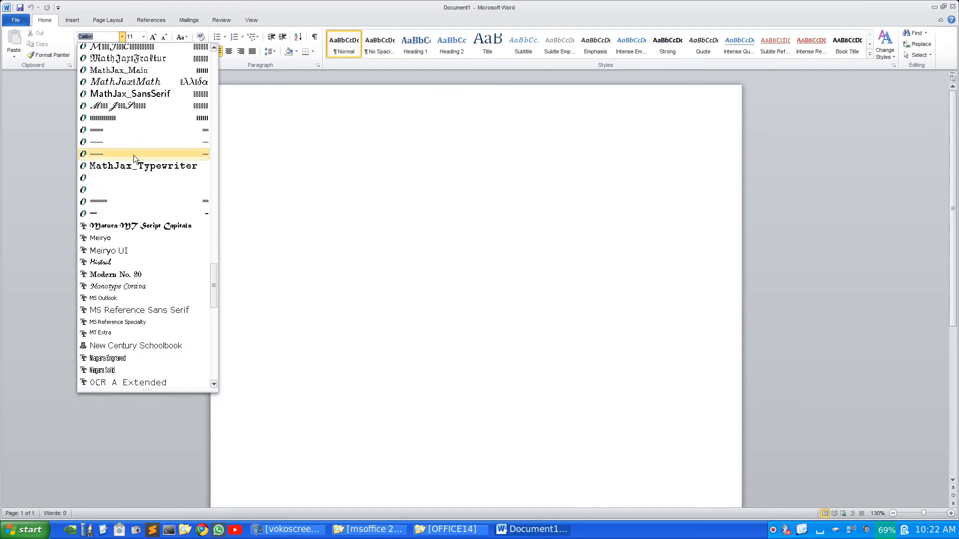
scroll(130, 131, down, 13)
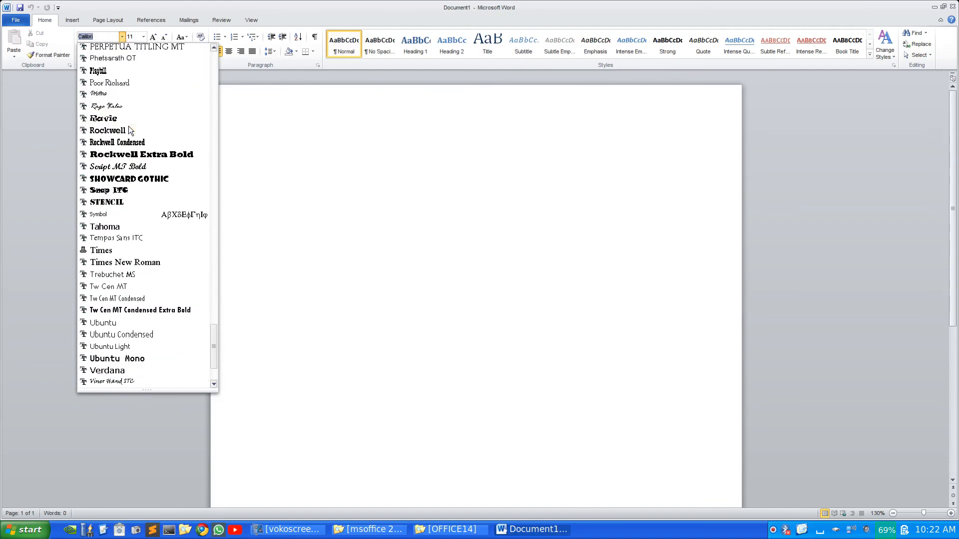
scroll(130, 131, down, 3)
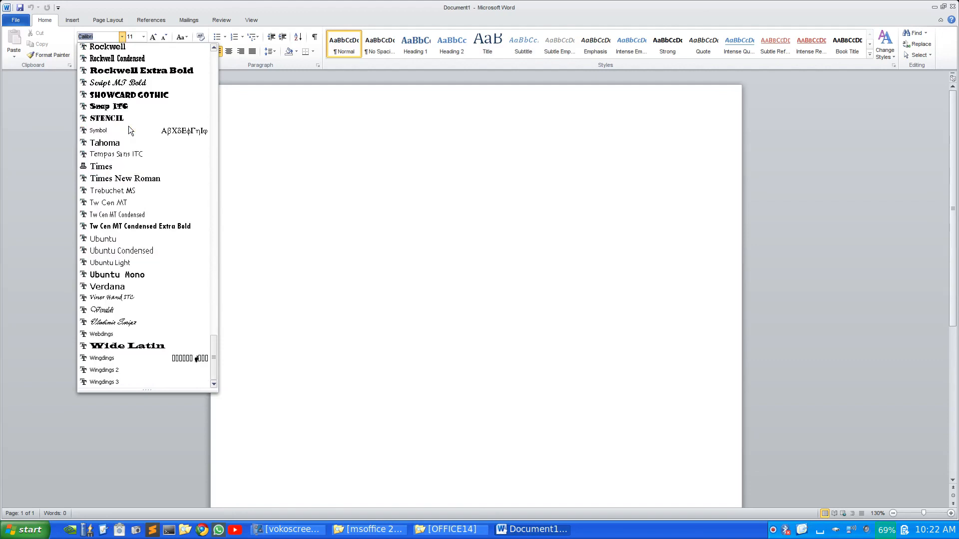
scroll(129, 131, up, 3)
scroll(129, 130, up, 15)
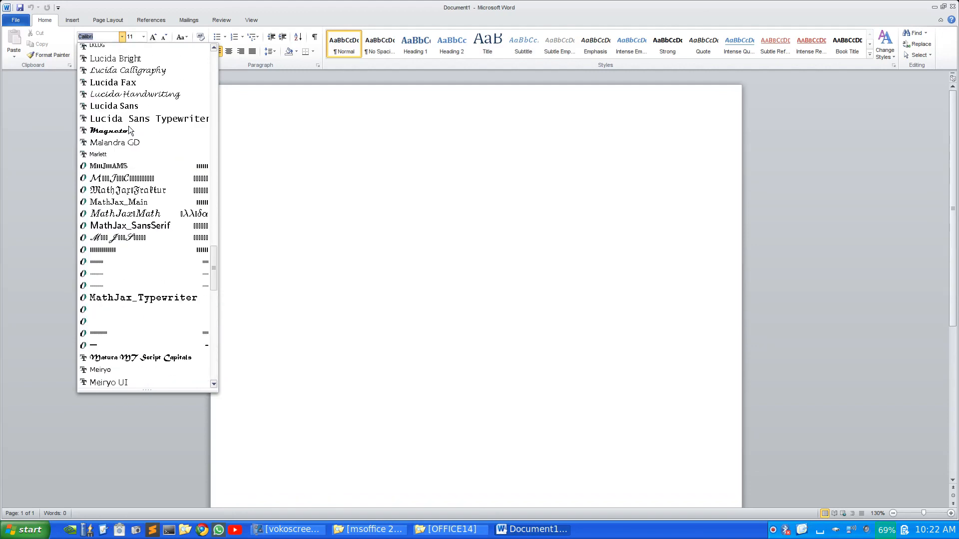
scroll(129, 131, up, 20)
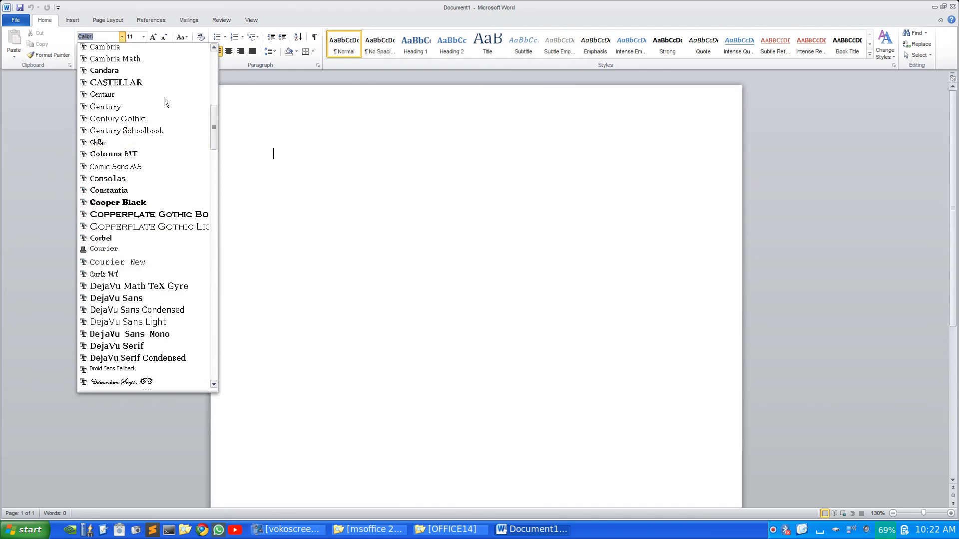
Type a test line in Castellar, then Save As into Documents with the name 121212
click(158, 82)
text(HBDE)
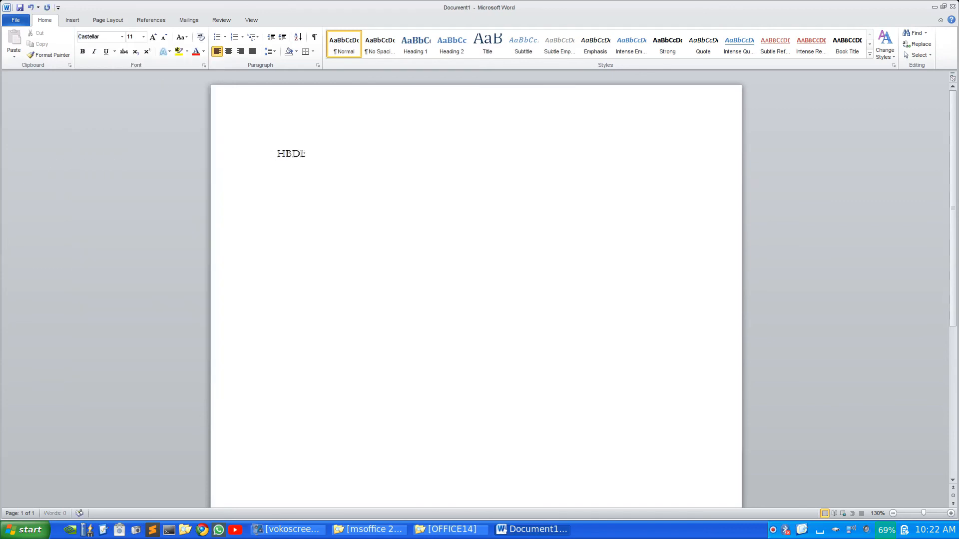
text(BDWIEDBWEIDBWED EWDIWBEDIBDWIEDBWEDB)
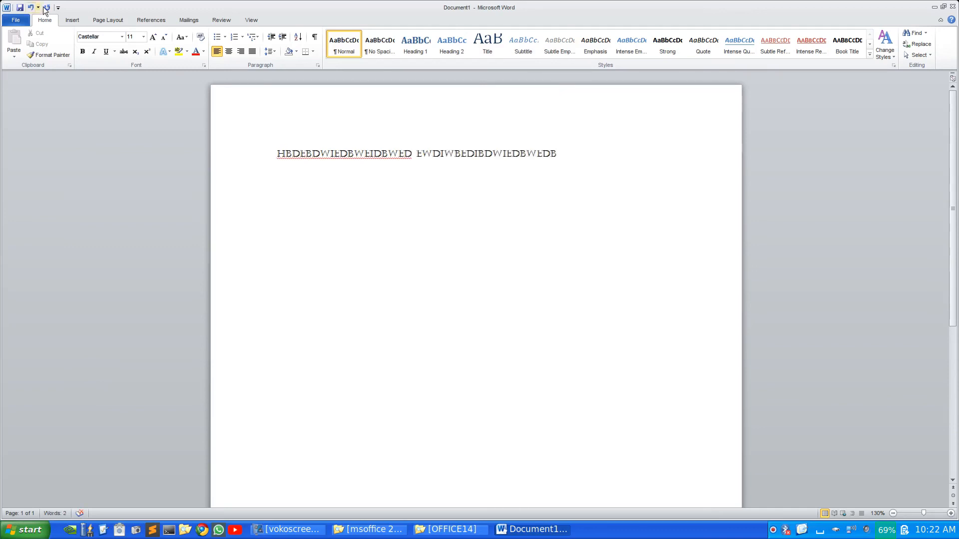
click(12, 21)
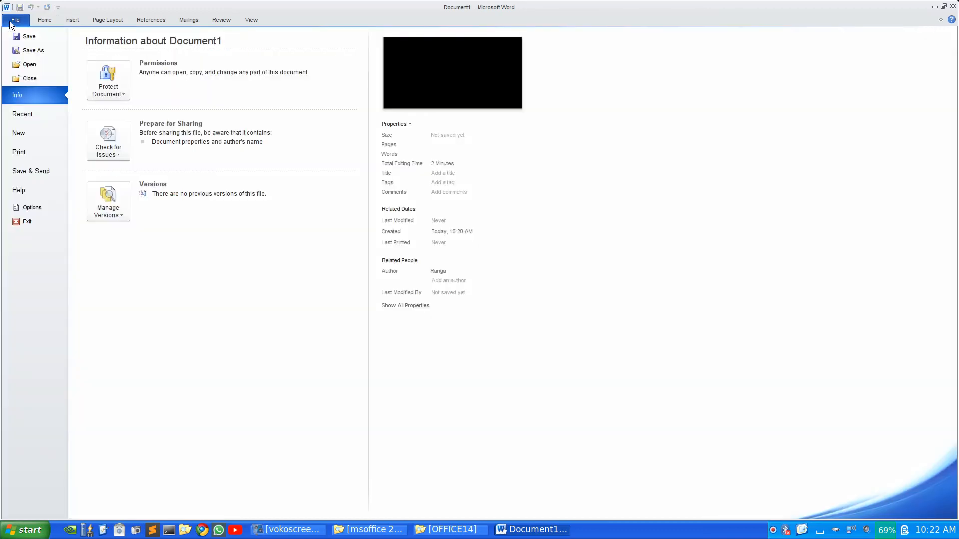
click(13, 55)
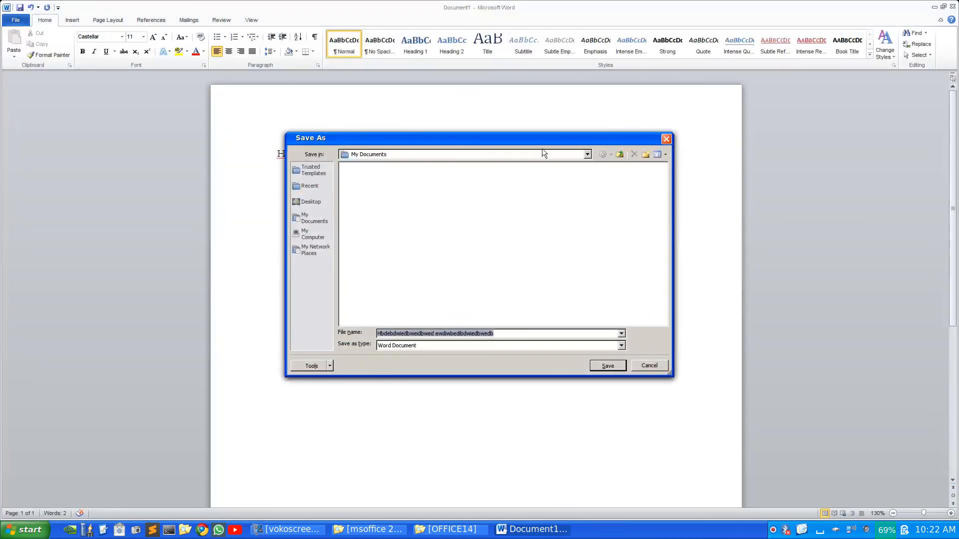
click(588, 155)
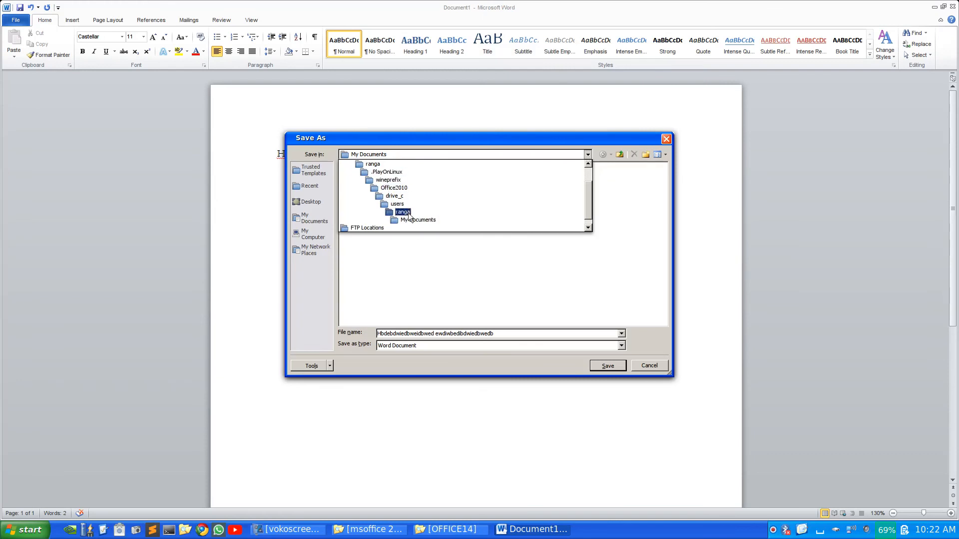
click(371, 164)
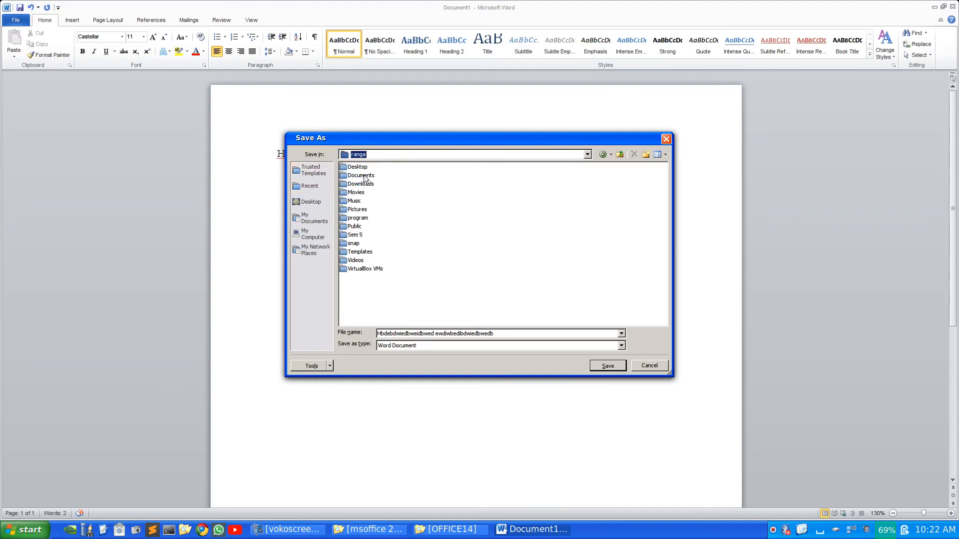
double_click(364, 174)
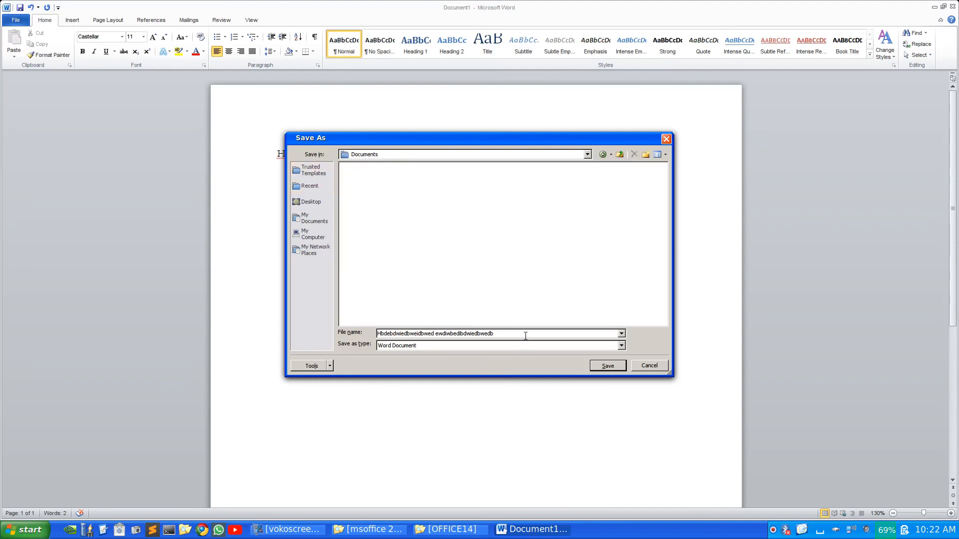
key(BackSpace)
key(BackSpace)
key(BackSpace)
key(BackSpace)
key(BackSpace)
key(BackSpace)
key(BackSpace)
key(BackSpace)
key(BackSpace)
key(BackSpace)
key(BackSpace)
key(BackSpace)
key(BackSpace)
key(BackSpace)
key(BackSpace)
key(BackSpace)
key(BackSpace)
key(BackSpace)
key(BackSpace)
key(BackSpace)
key(BackSpace)
text(1212)
Save as 121212, then open 121212.docx from Documents via Open With Other Application
click(608, 365)
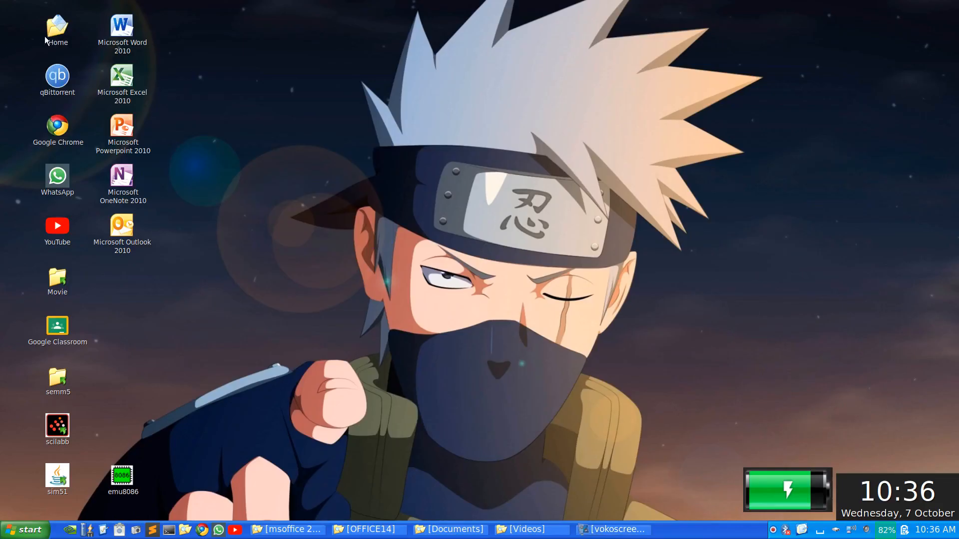
double_click(47, 36)
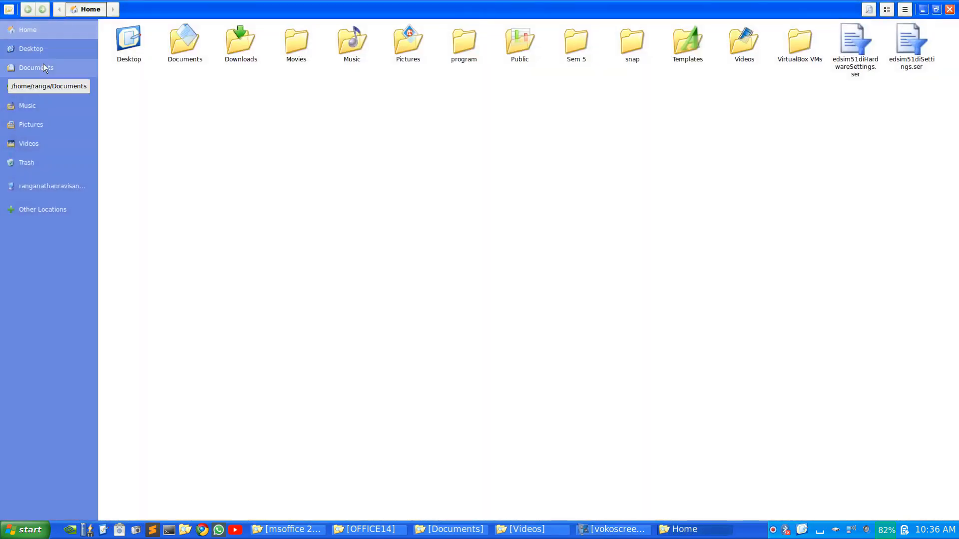
click(43, 65)
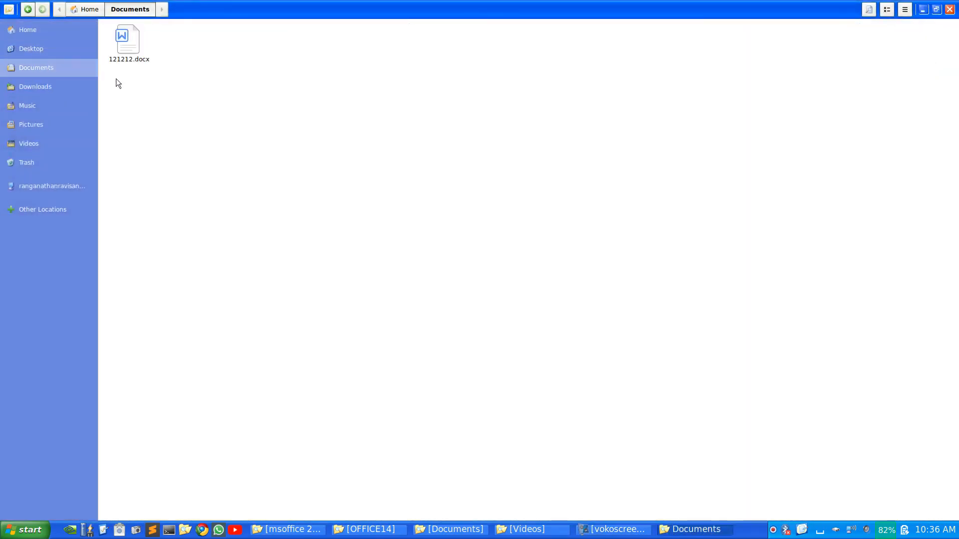
click(124, 47)
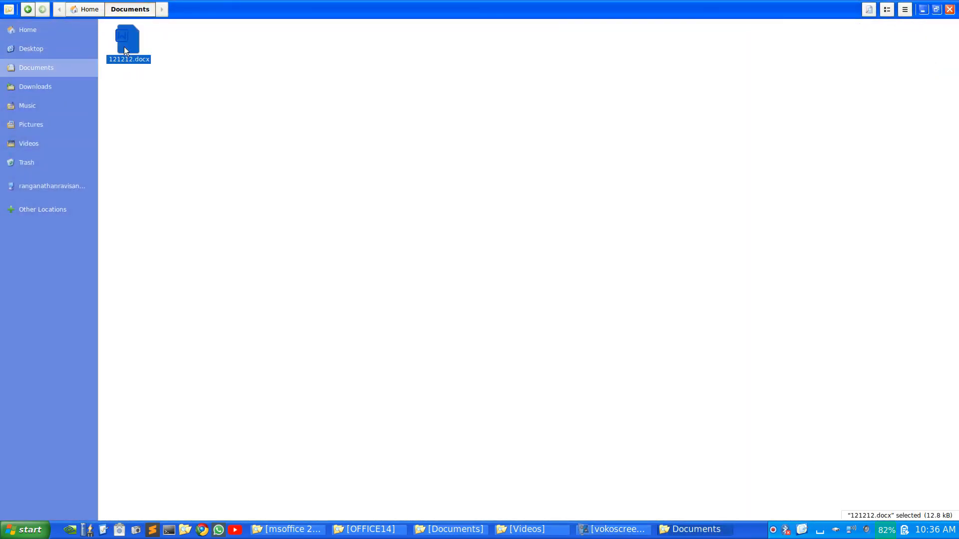
right_click(124, 46)
click(148, 70)
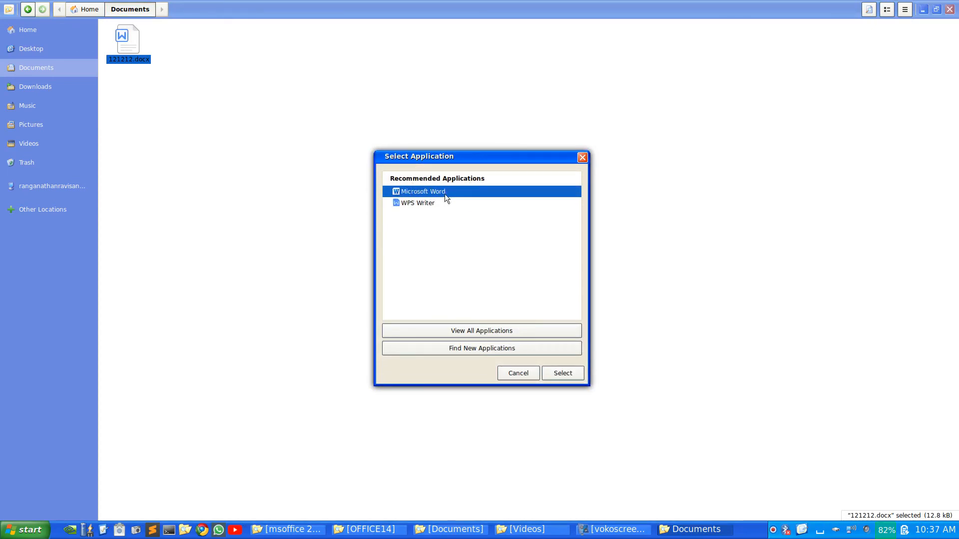
Open 121212.docx in Microsoft Word and append 'IUHUASUHW WID' to the first line
click(557, 375)
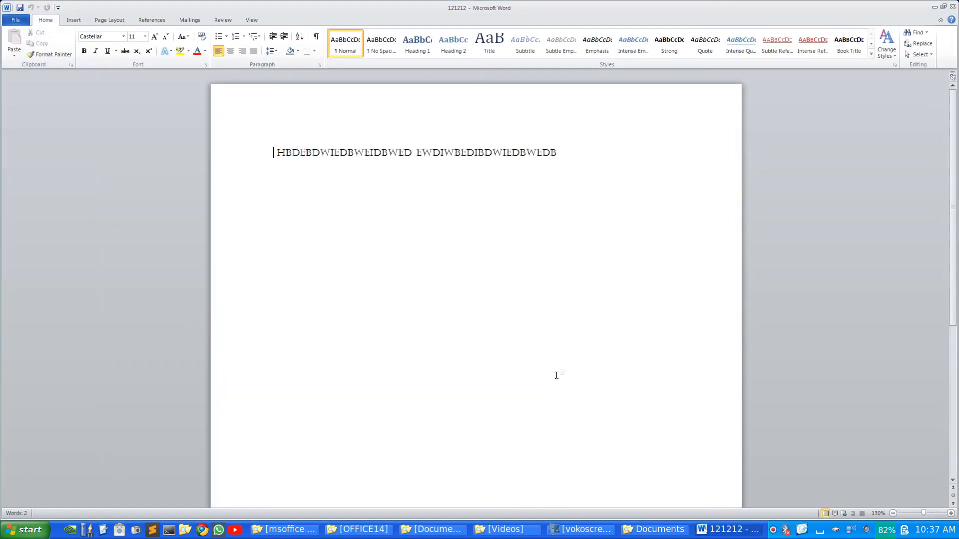
drag(585, 152, 494, 213)
click(652, 169)
text(IUHUASUHW  )
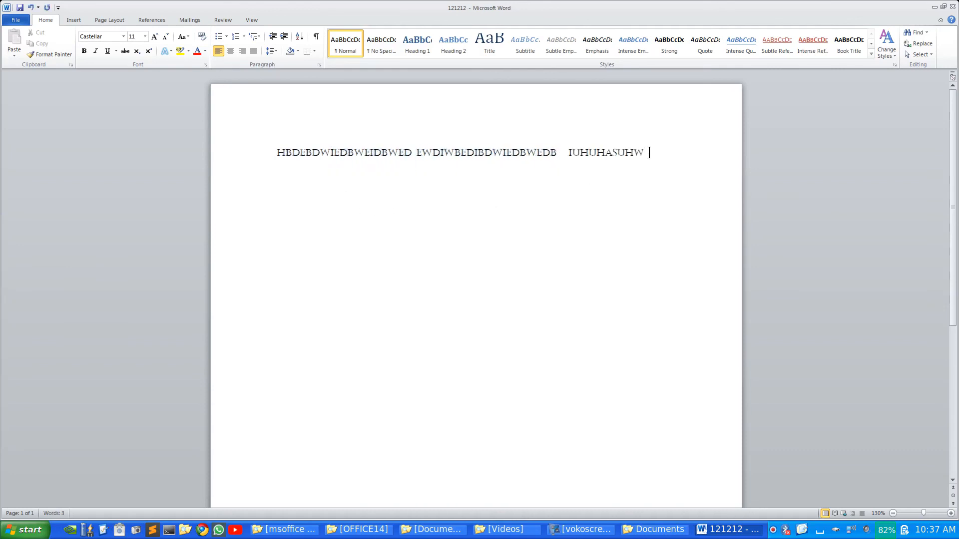
text(WID)
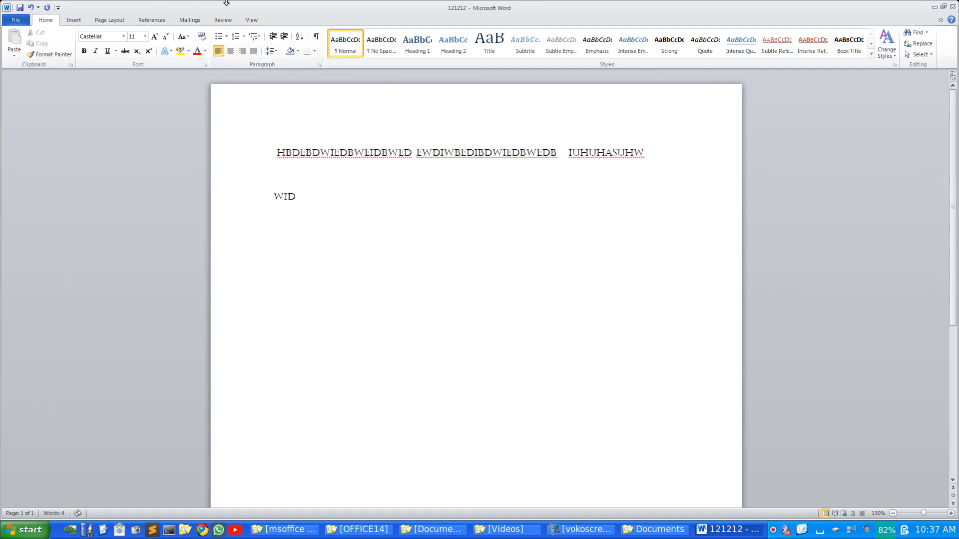
Add bold 'DCDC' and 'cdc' in Bell MT, then close Word without saving
click(84, 51)
text(DCDC)
click(123, 37)
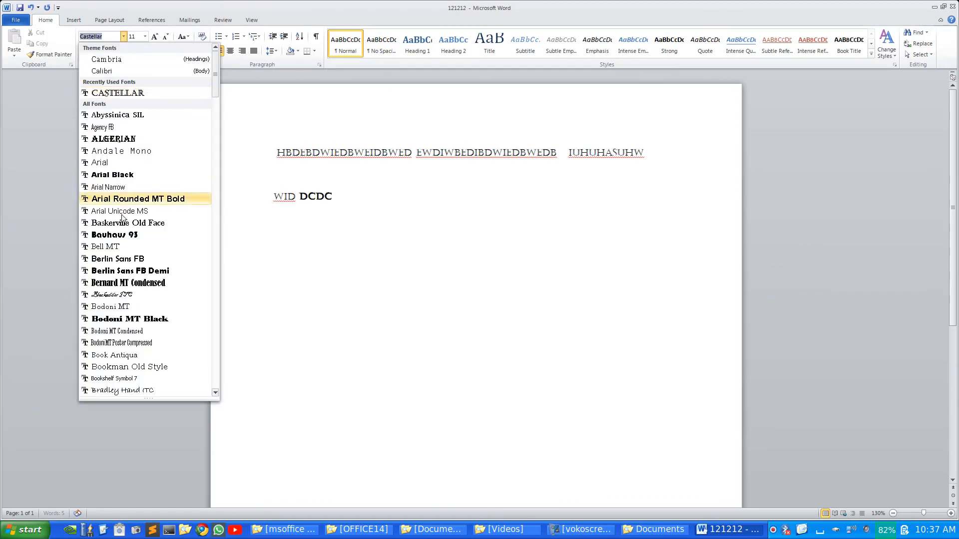
click(129, 248)
text(cdcd)
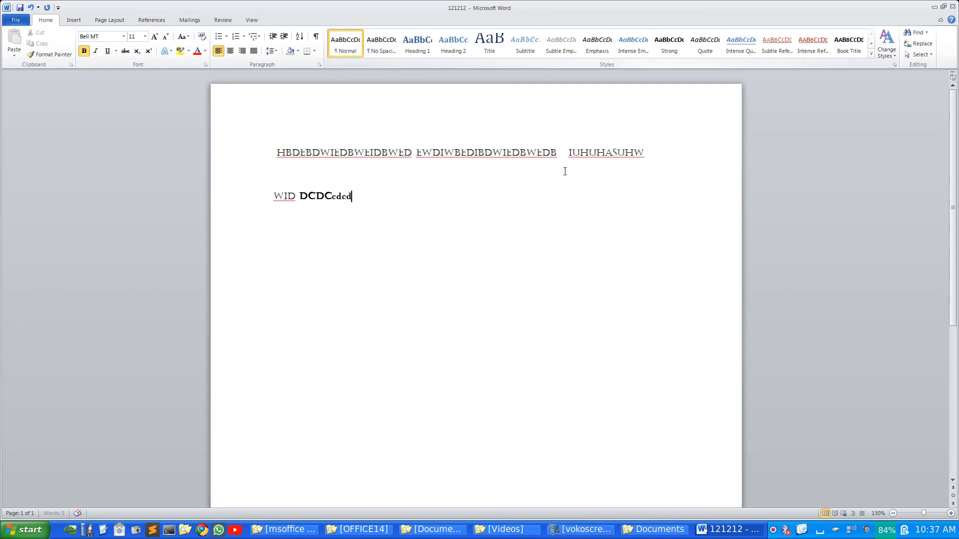
click(954, 5)
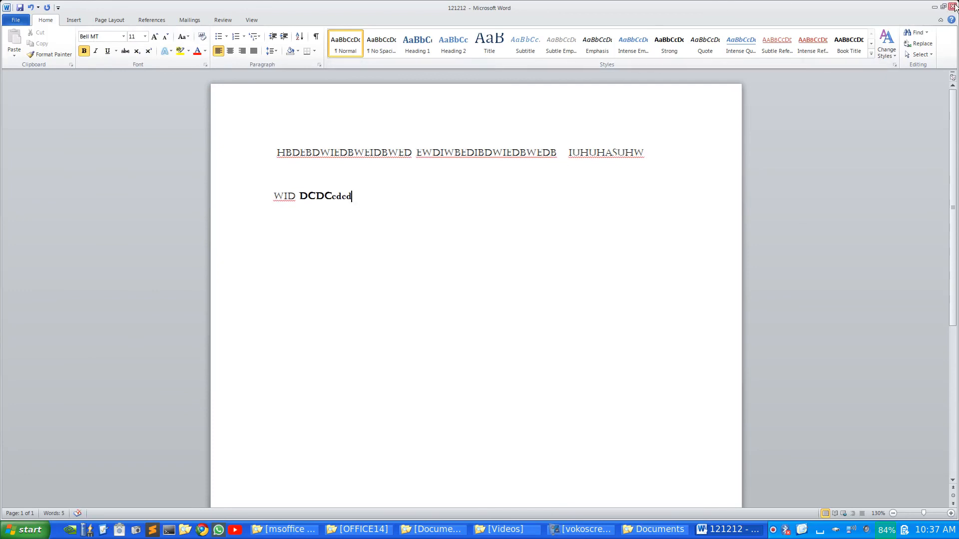
click(478, 275)
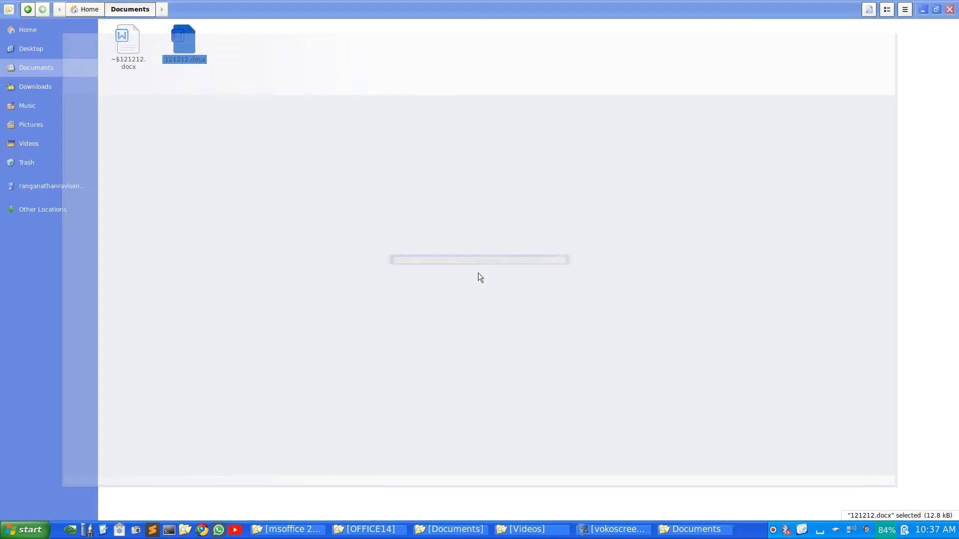
Search 'plow' in the application menu to launch PowerPoint 2010 and select the slide title
key(super)
text(plow)
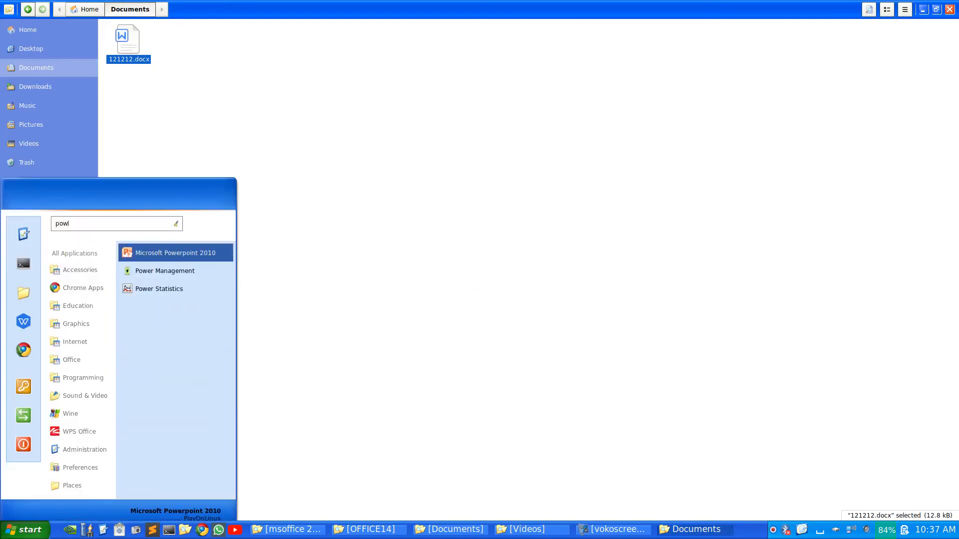
key(Return)
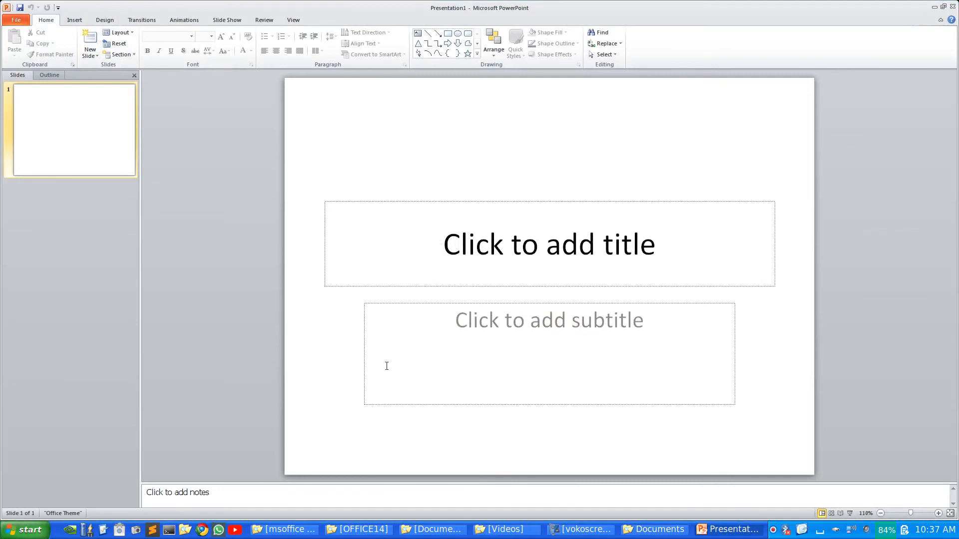
click(404, 275)
Title the slide 'getgetg', try several themes ending on Composite, and close PowerPoint
text(getgetg)
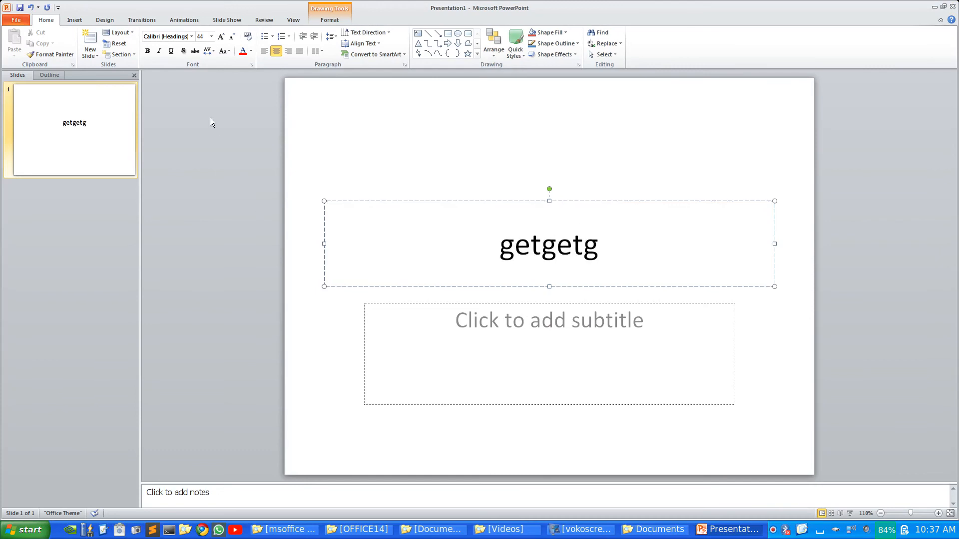
click(104, 20)
click(221, 46)
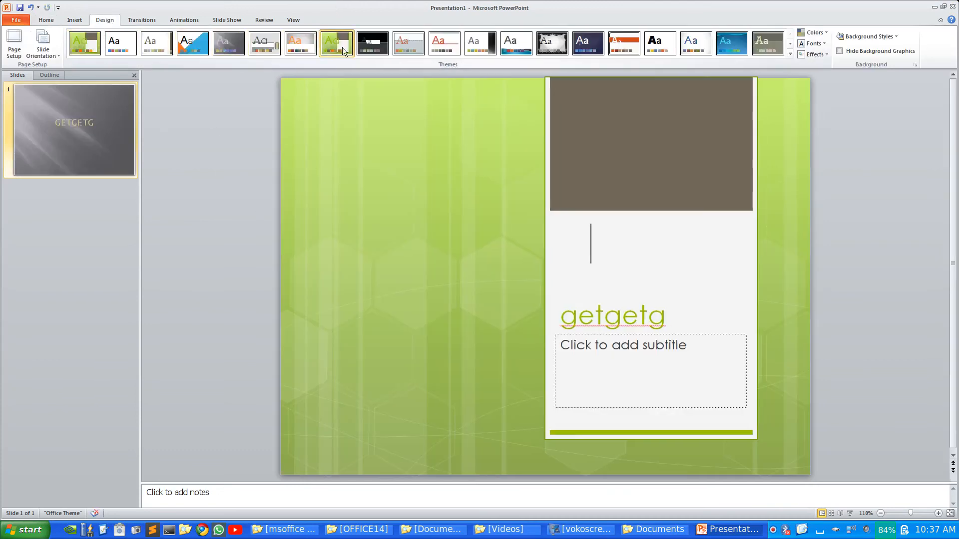
click(342, 47)
click(415, 49)
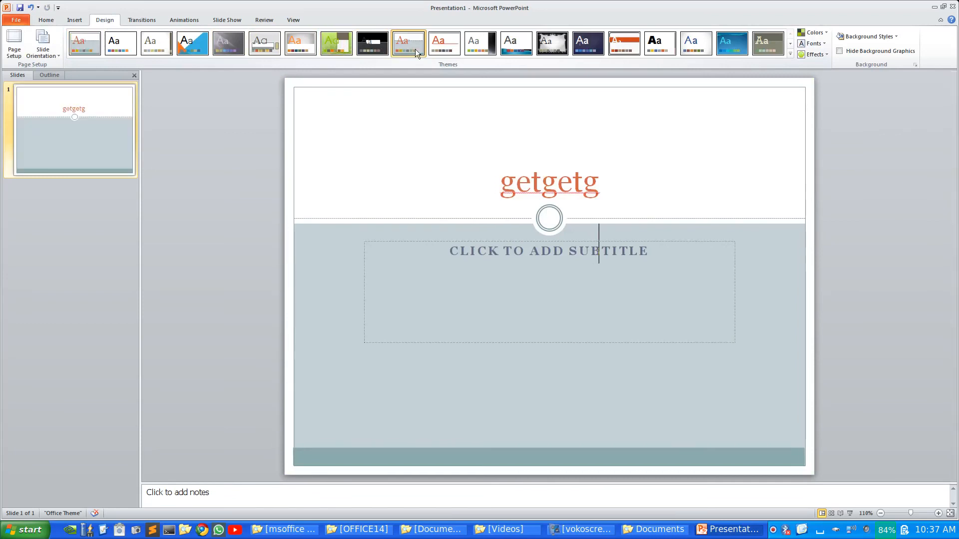
click(507, 48)
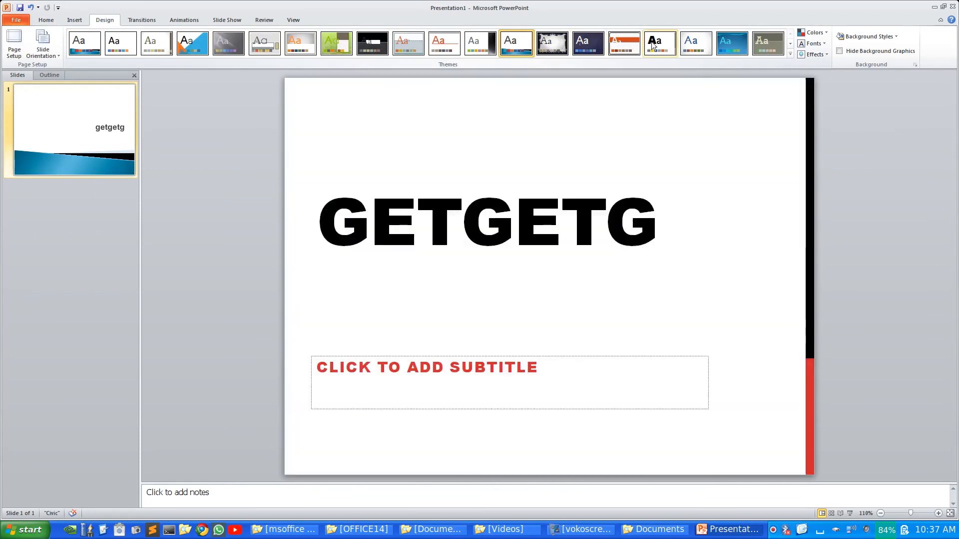
click(652, 46)
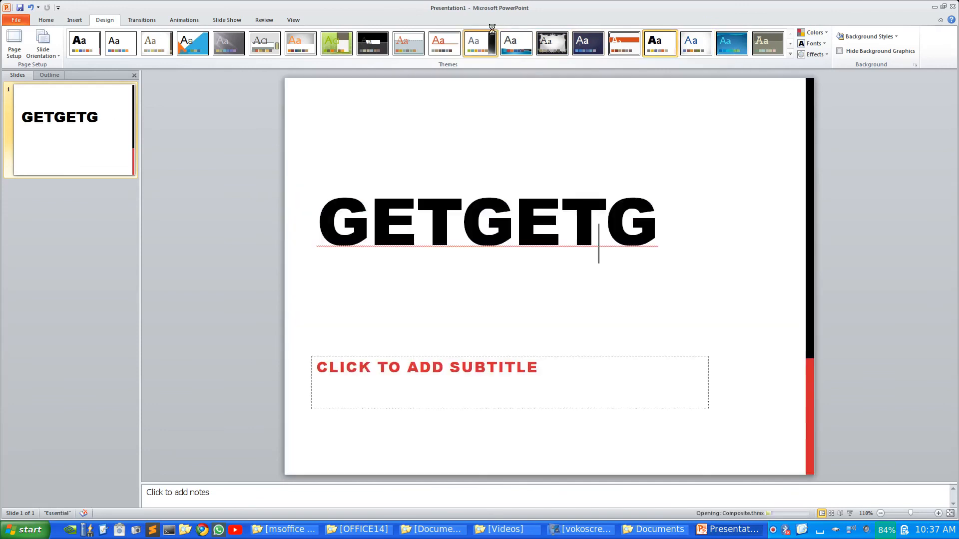
click(480, 44)
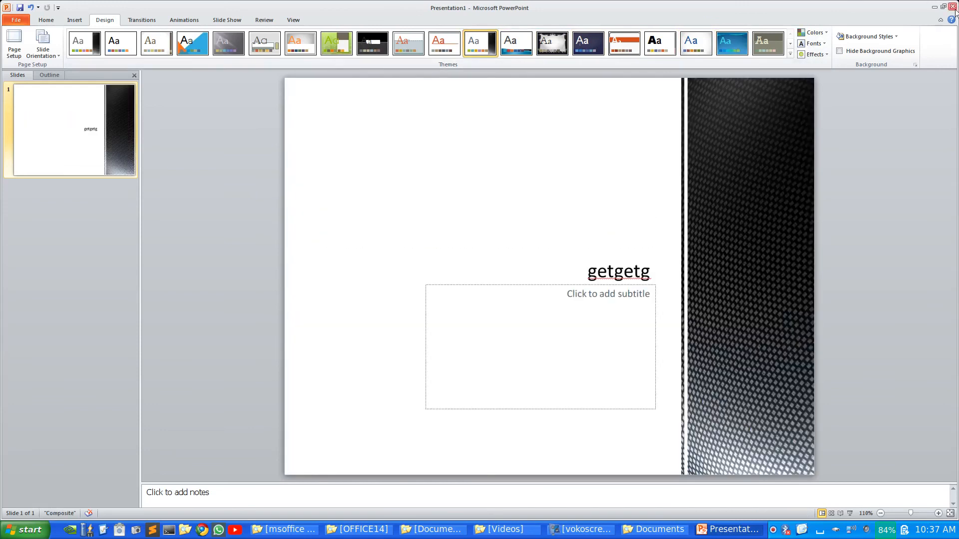
click(954, 5)
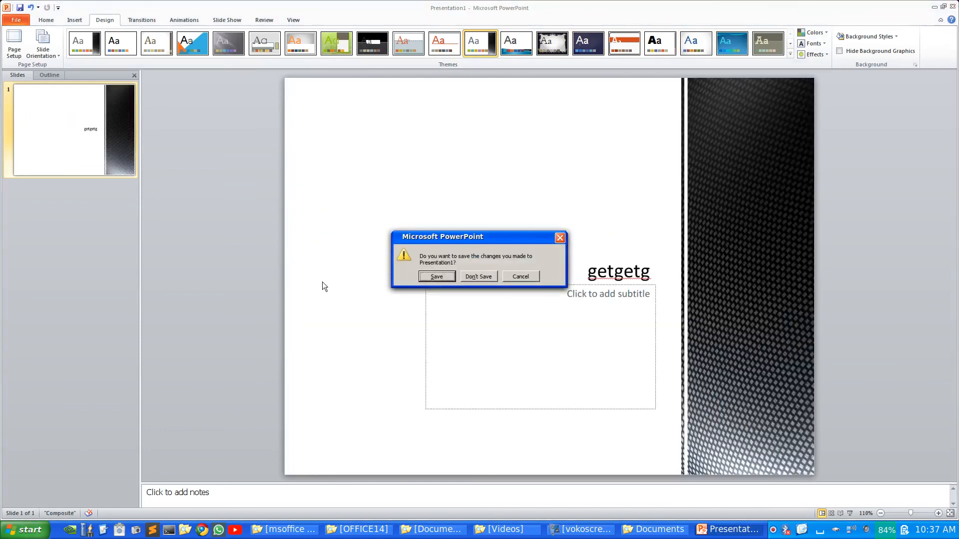
Discard the presentation, close the Documents window, and delete the five Office desktop shortcuts
click(469, 275)
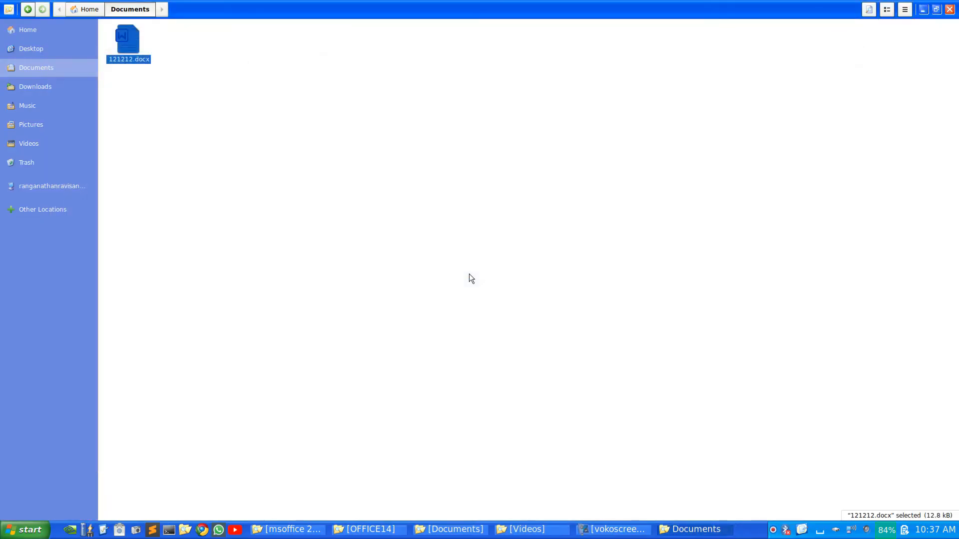
click(950, 9)
drag(128, 283, 98, 11)
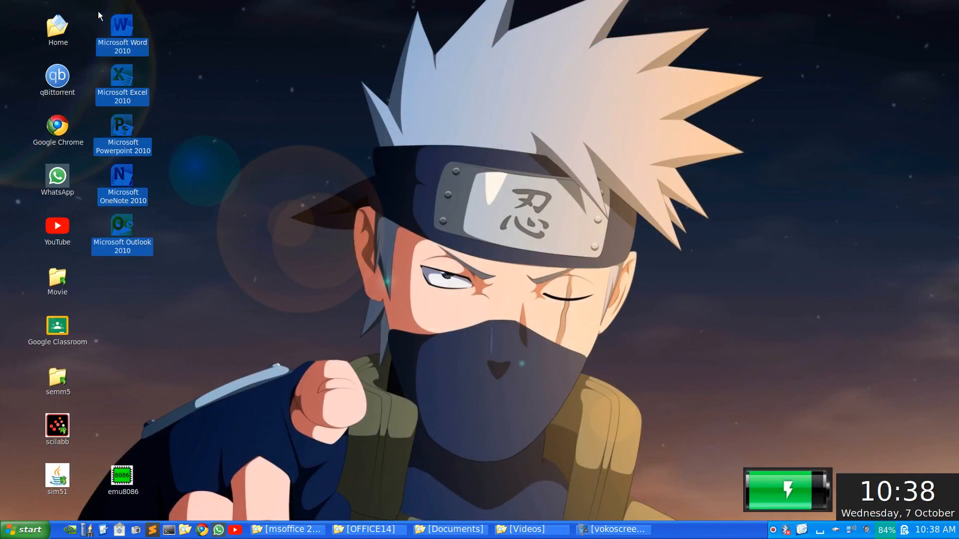
key(Delete)
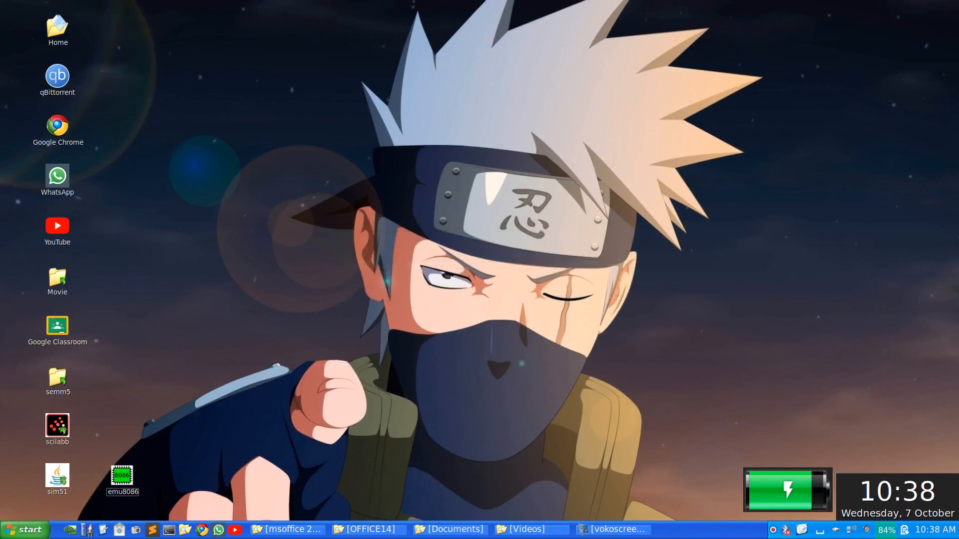
Search the application menu for 'word', then clear the search and close the menu
click(20, 529)
text(word)
key(BackSpace)
key(BackSpace)
key(BackSpace)
key(BackSpace)
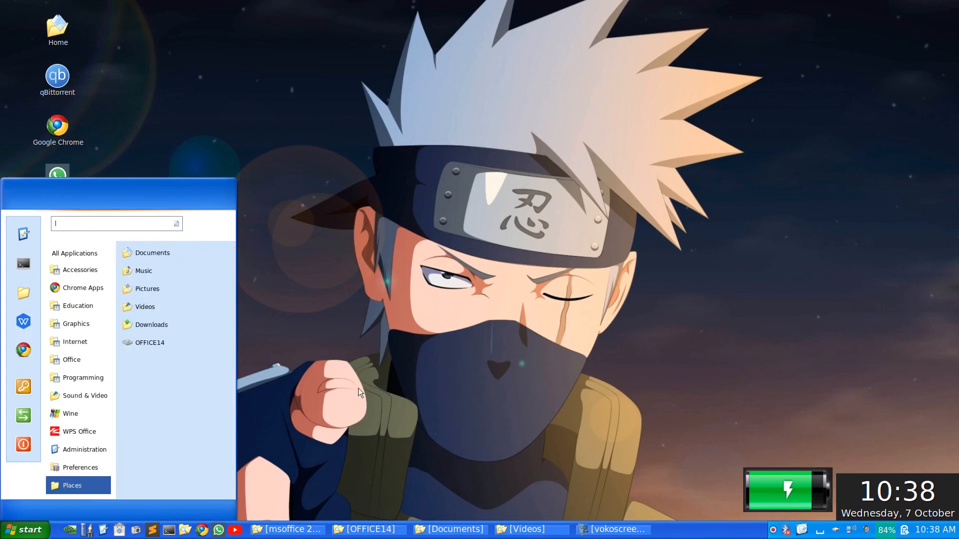
click(358, 388)
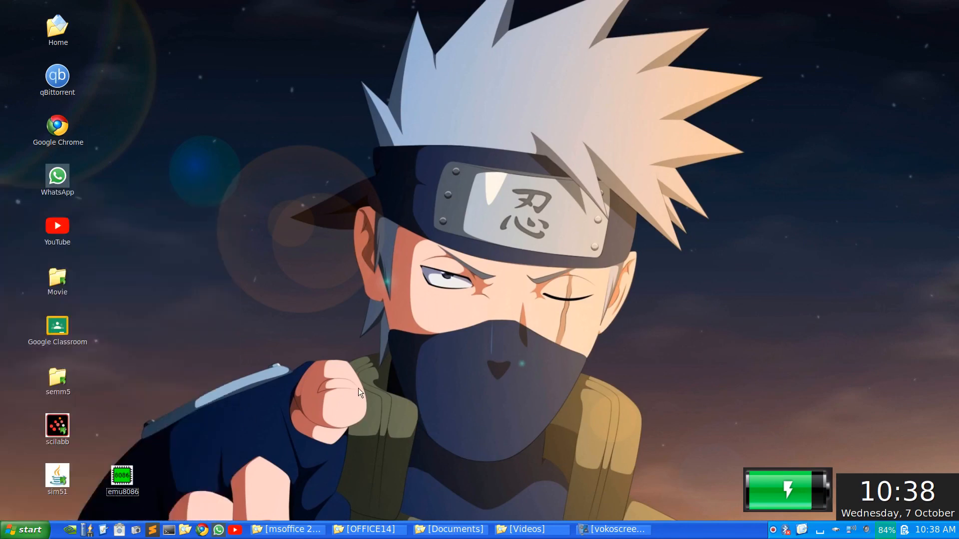
Close the OFFICE14 folder window and move the msoffice 2010 window up to Downloads
click(352, 532)
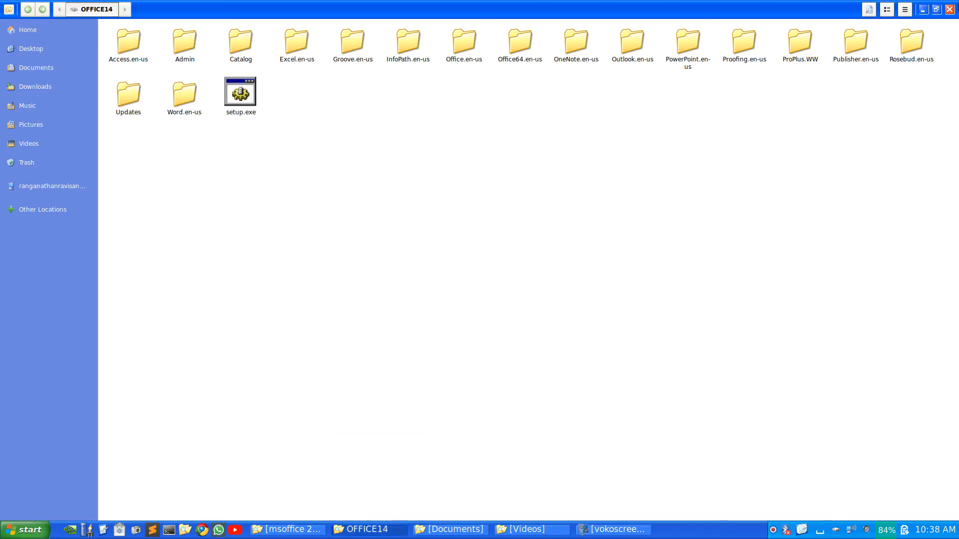
click(949, 9)
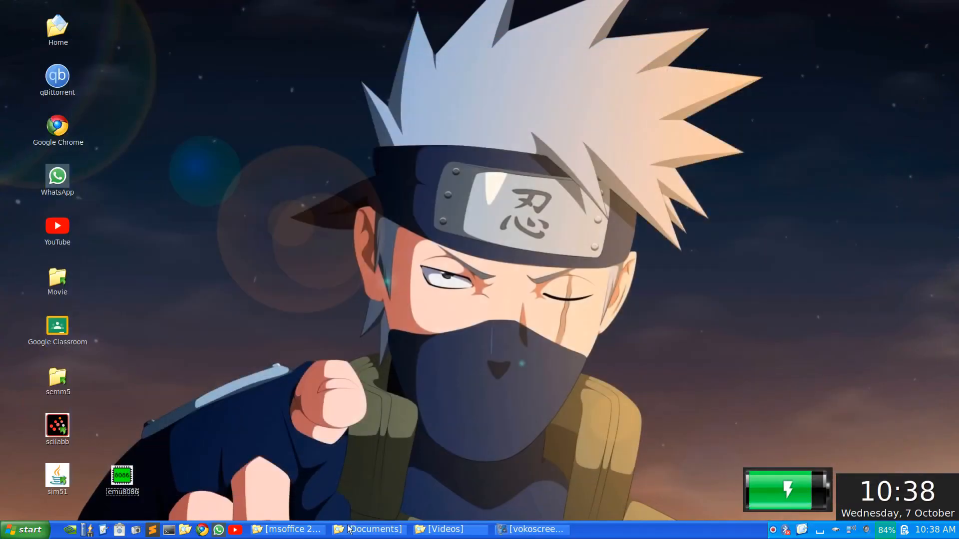
click(288, 529)
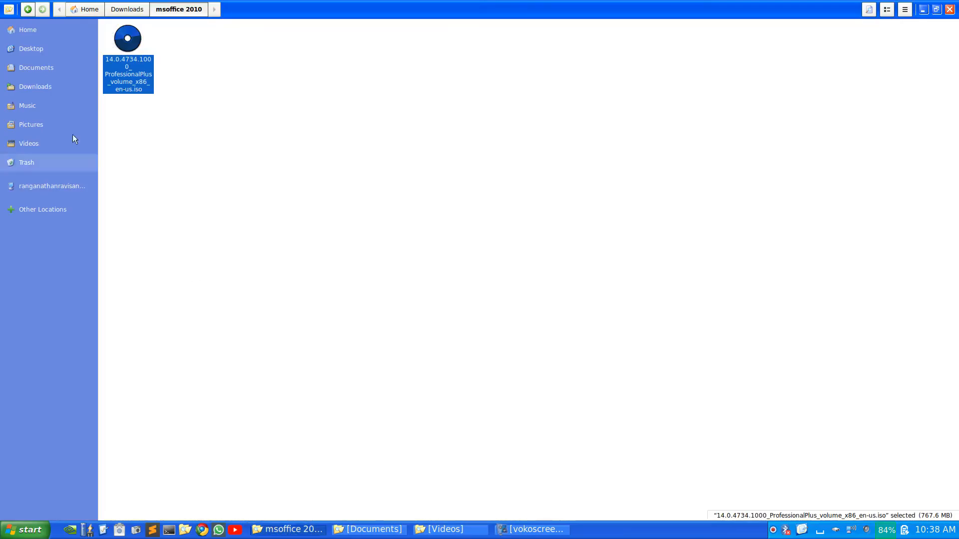
click(144, 11)
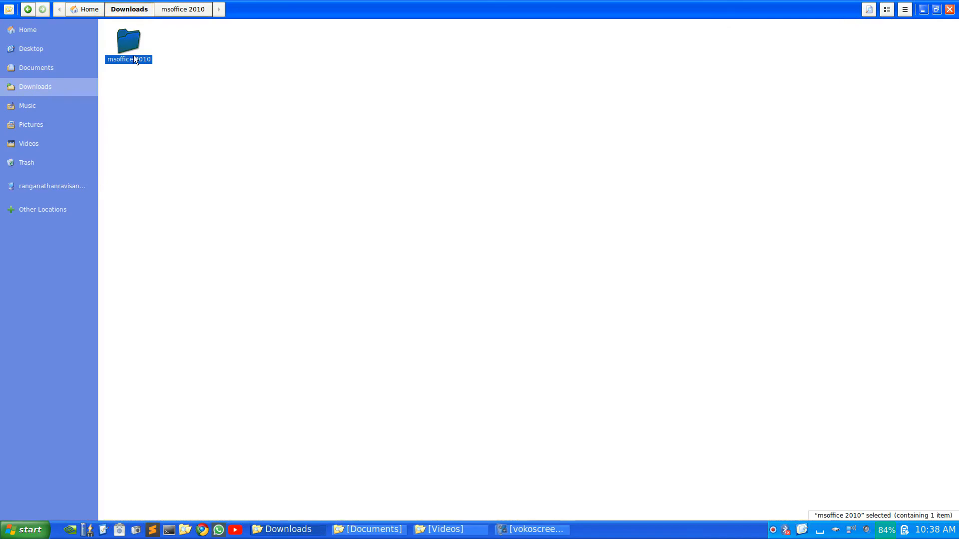
Unmount the OFFICE14 installer disc from Other Locations and close the file manager
click(17, 204)
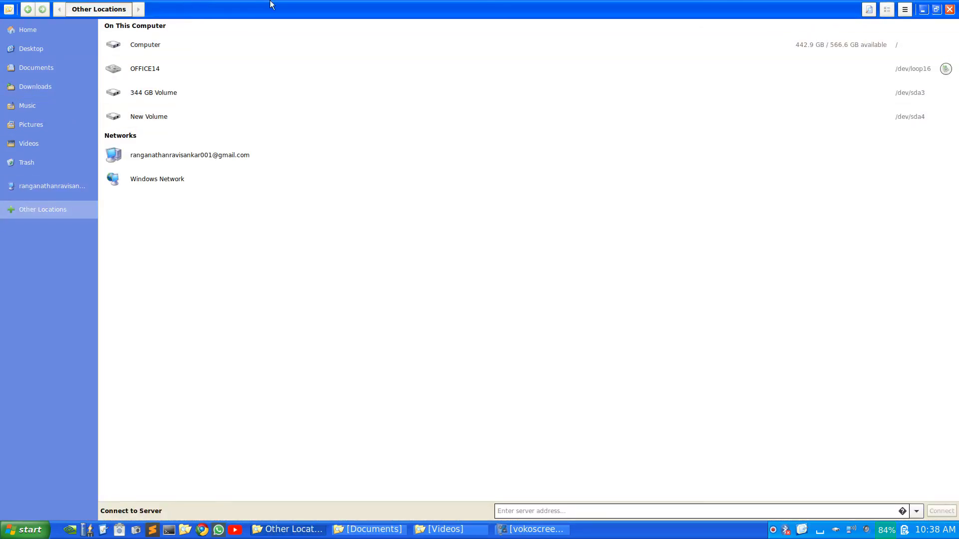
right_click(152, 67)
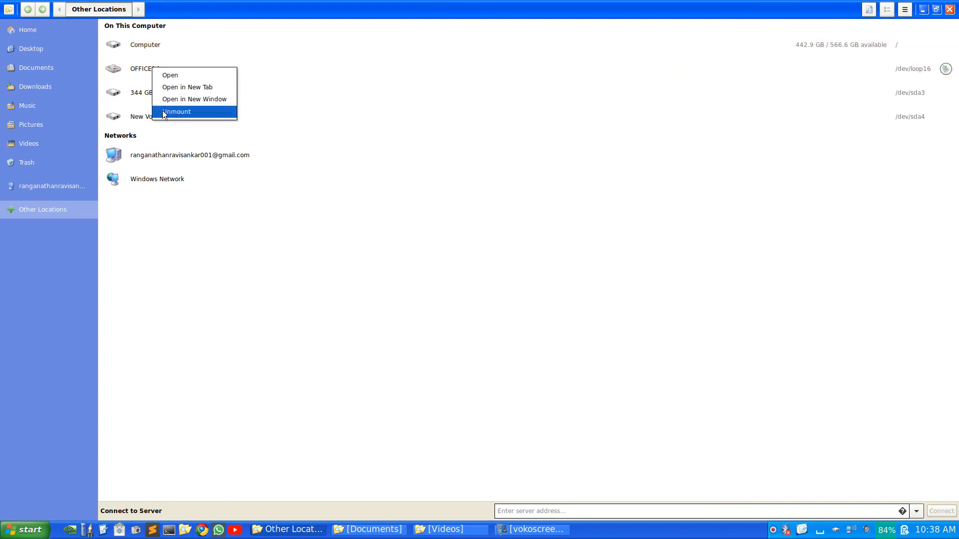
click(203, 110)
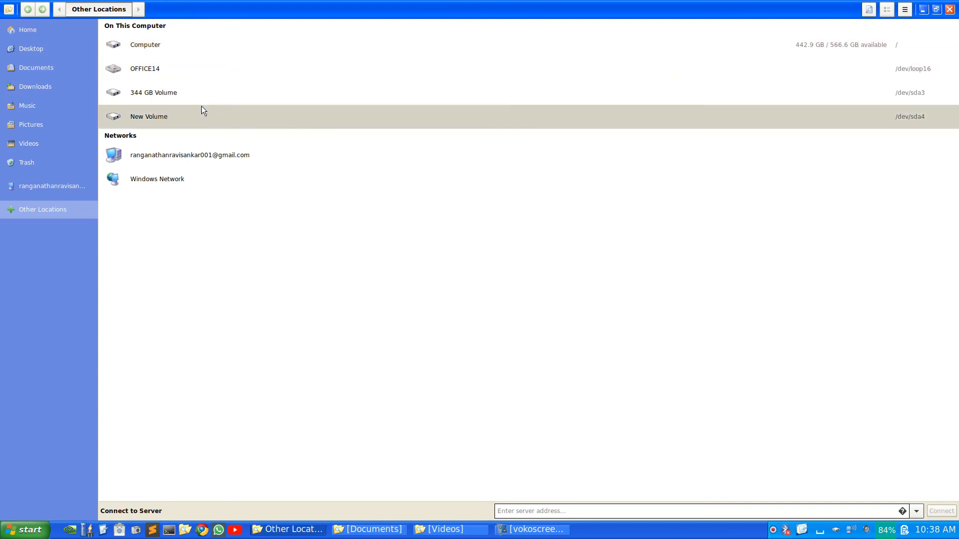
click(949, 9)
click(25, 530)
Launch Word 2010 from a 'wordl' search, check that blank Document1 opens, then close Word
text(wordl)
key(Return)
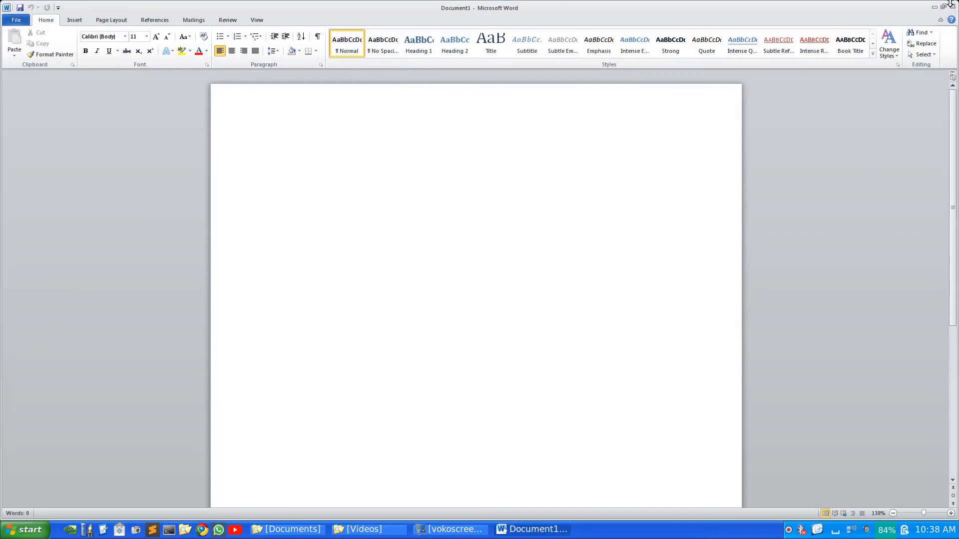
click(951, 5)
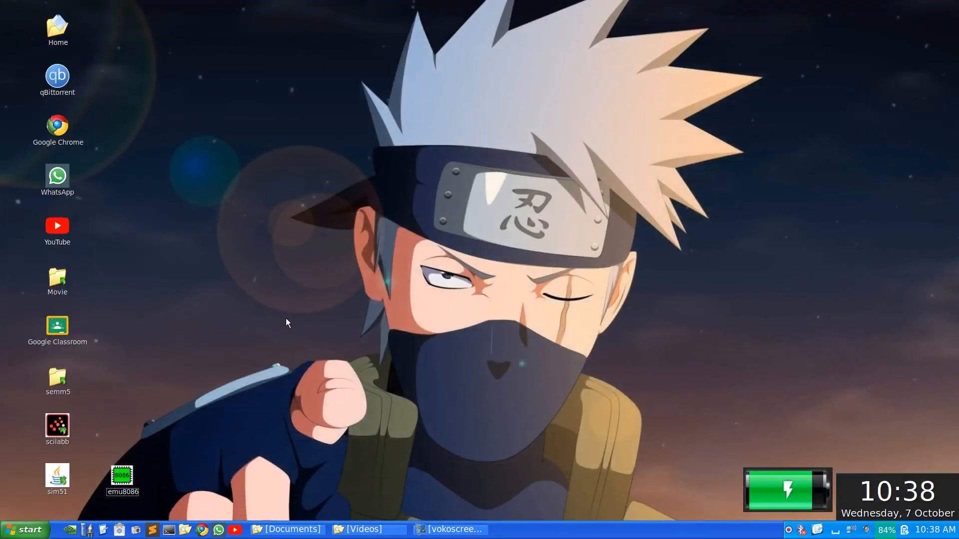
Launch PlayOnLinux and uninstall Microsoft Excel 2010
key(super)
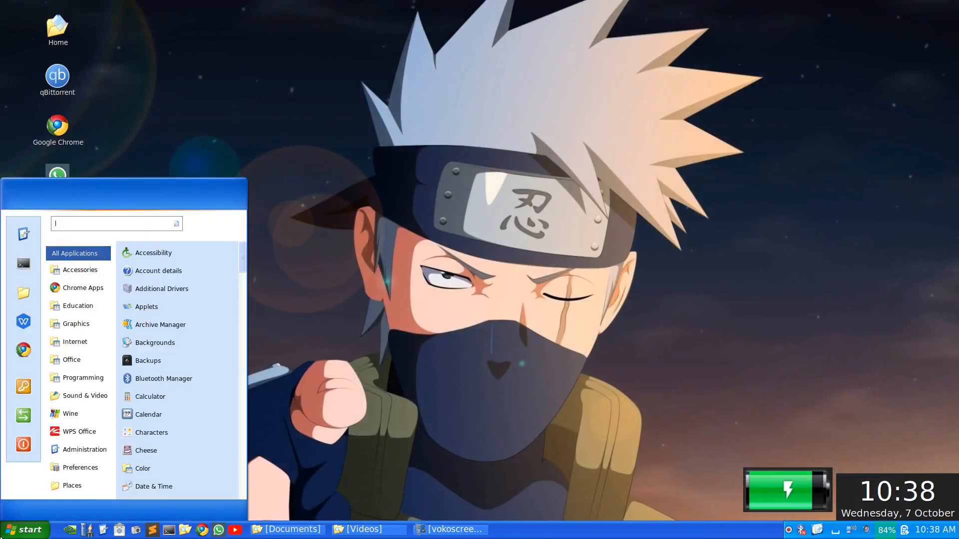
text(play)
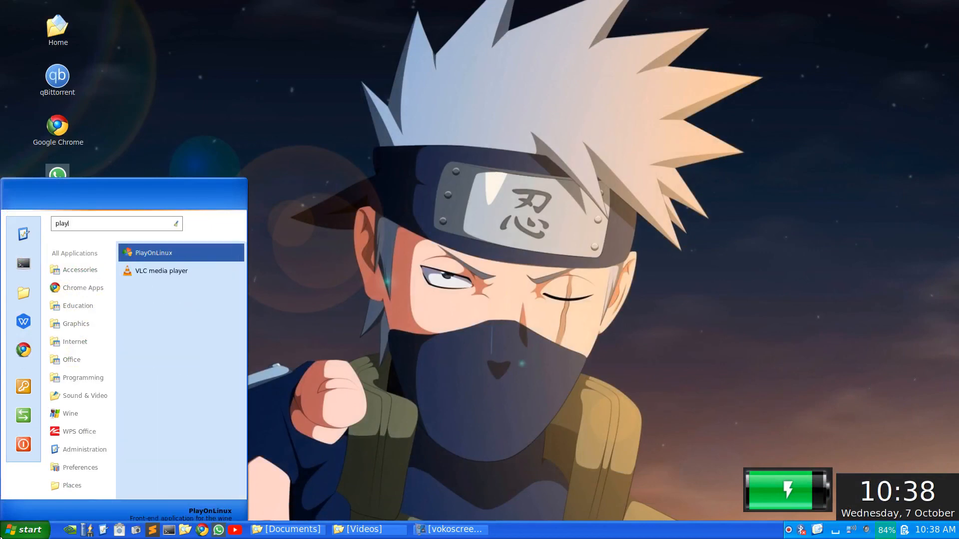
key(Return)
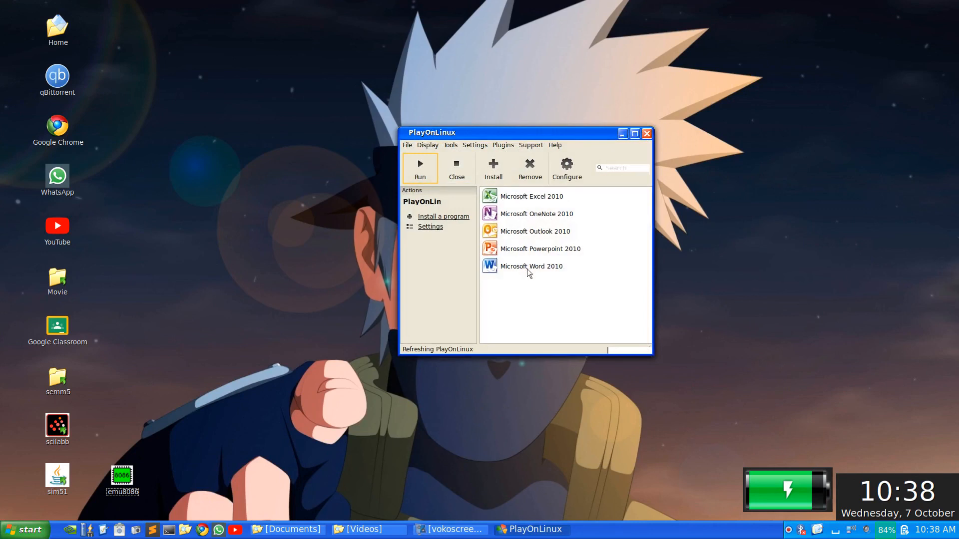
click(531, 197)
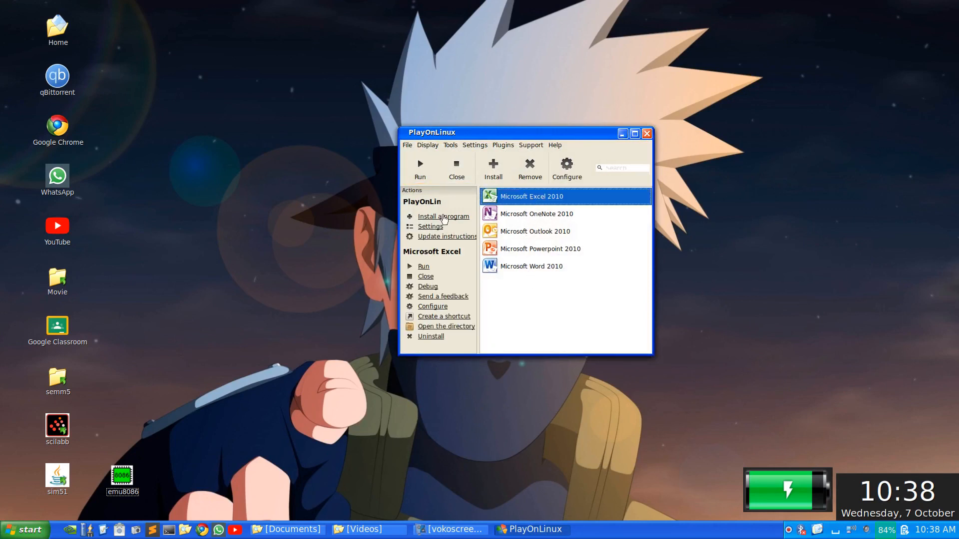
click(538, 172)
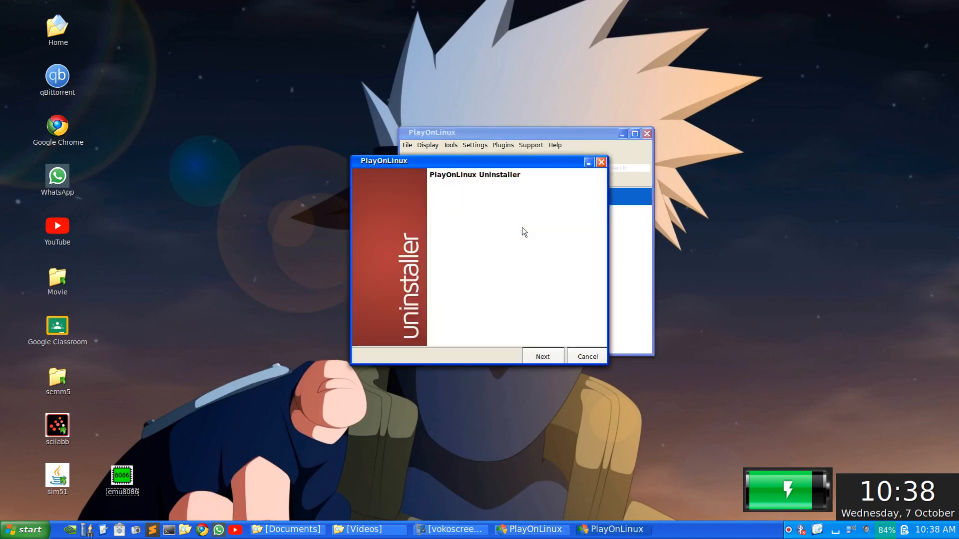
click(536, 360)
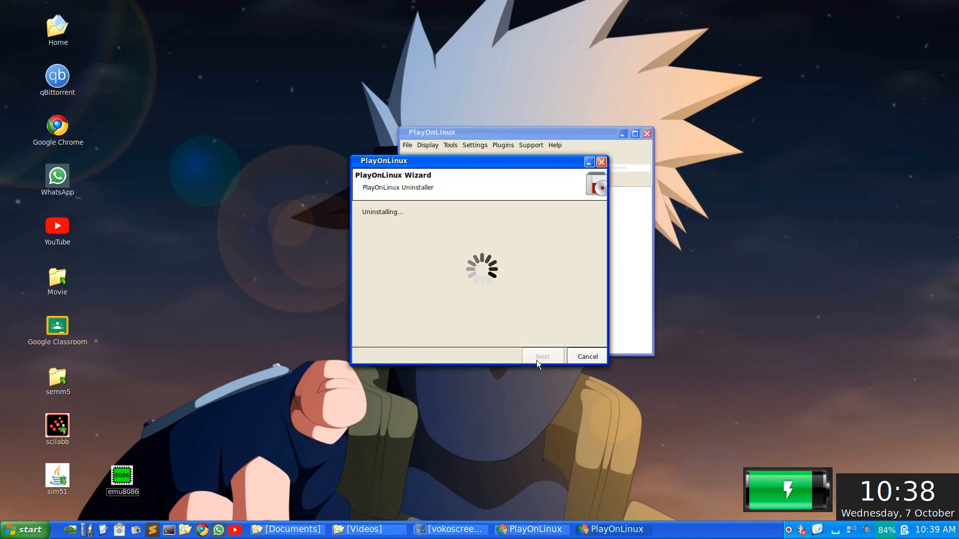
click(536, 361)
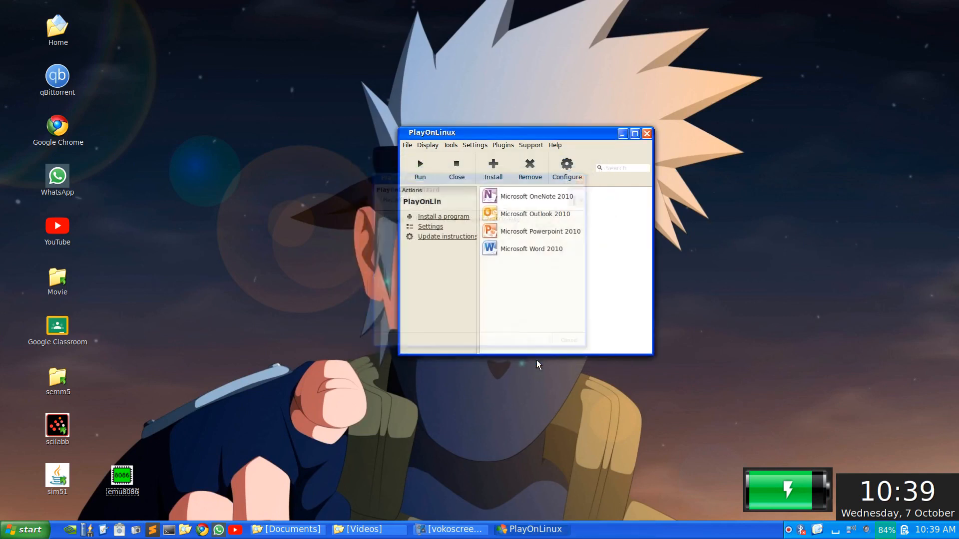
Uninstall Microsoft Outlook 2010 and Microsoft Word 2010
click(514, 217)
click(521, 170)
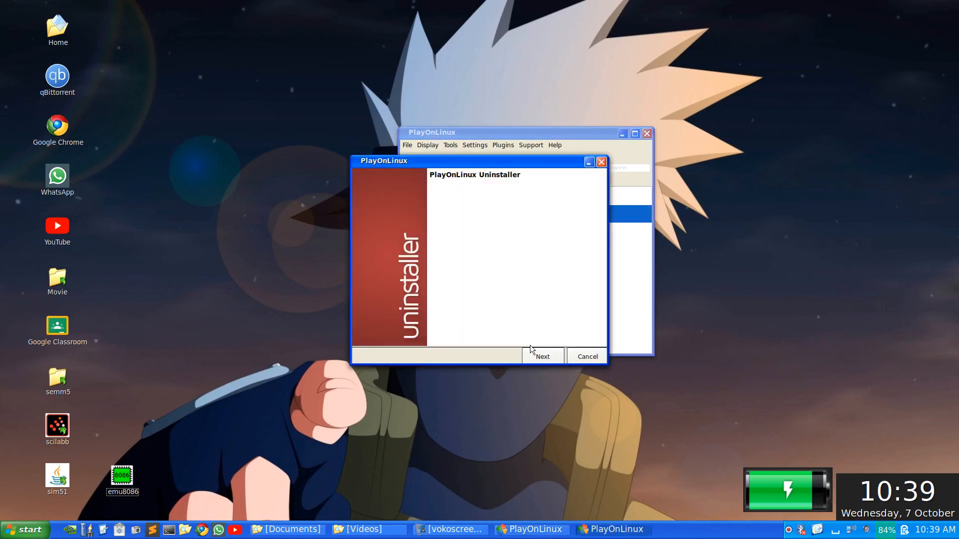
click(535, 357)
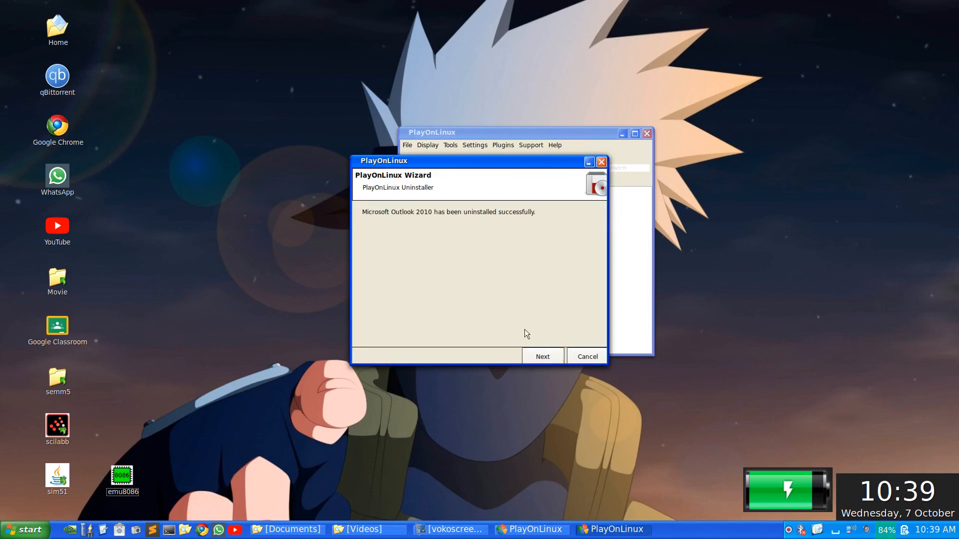
click(551, 354)
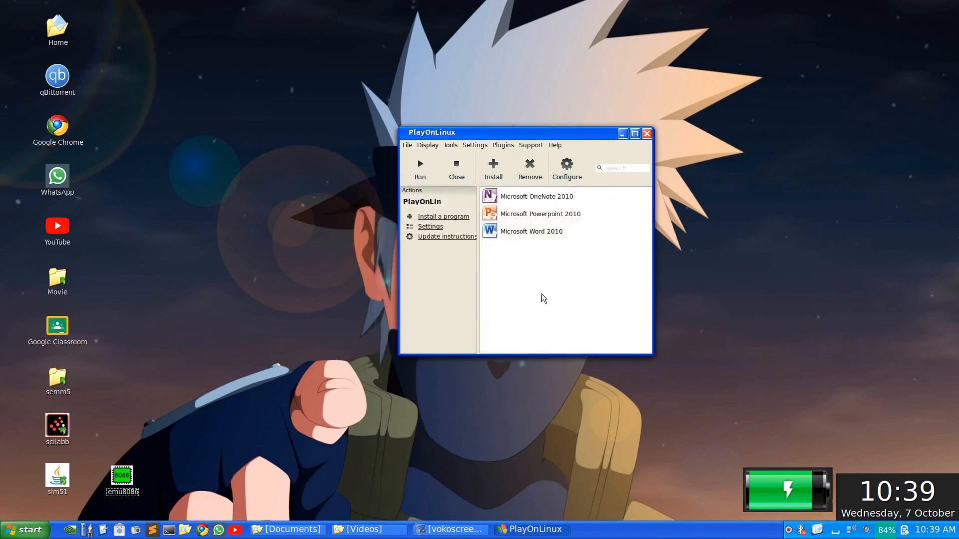
click(531, 233)
click(529, 168)
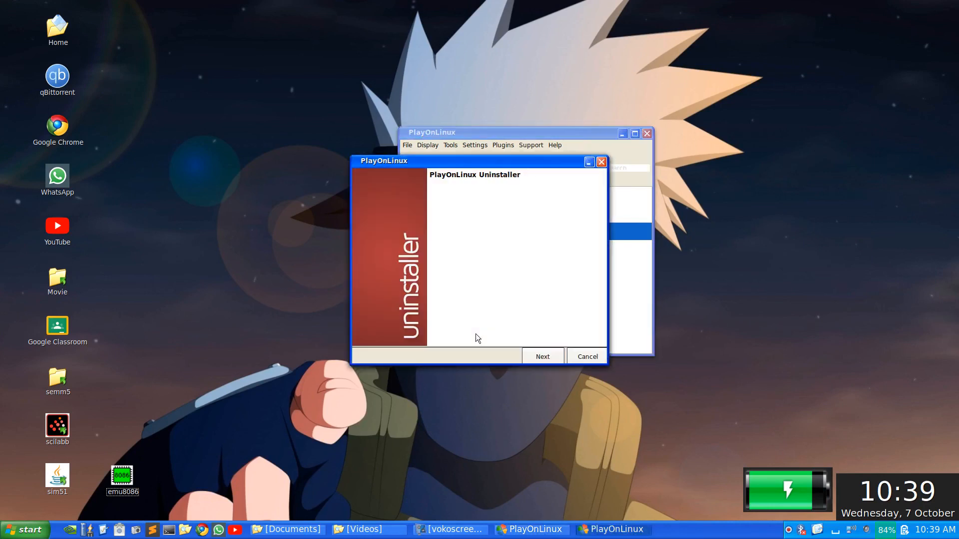
click(534, 362)
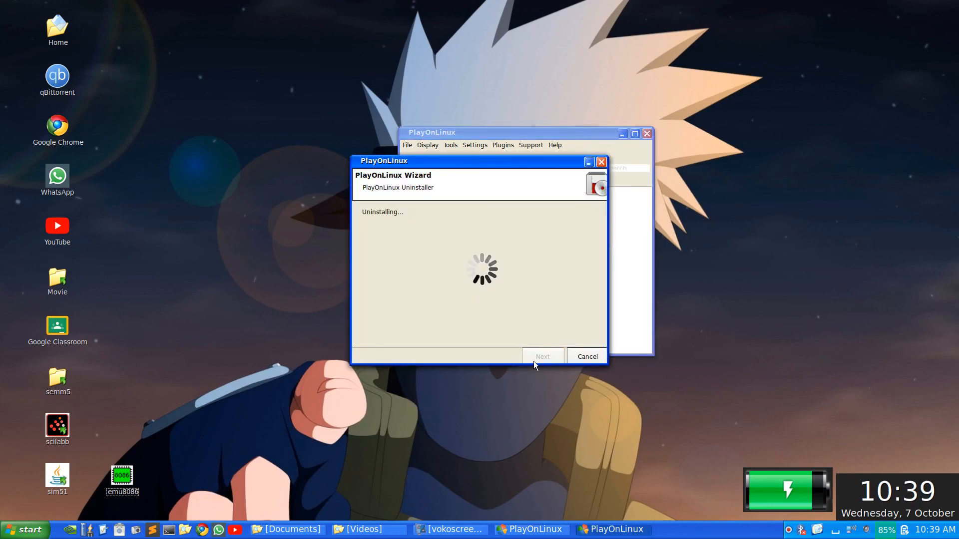
click(534, 361)
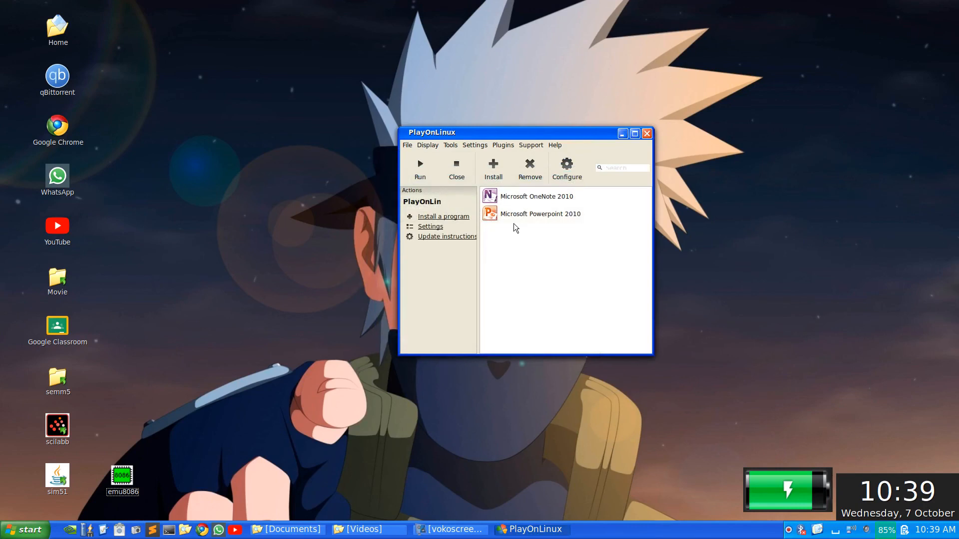
Uninstall Microsoft Powerpoint 2010 and start removing OneNote 2010
click(511, 221)
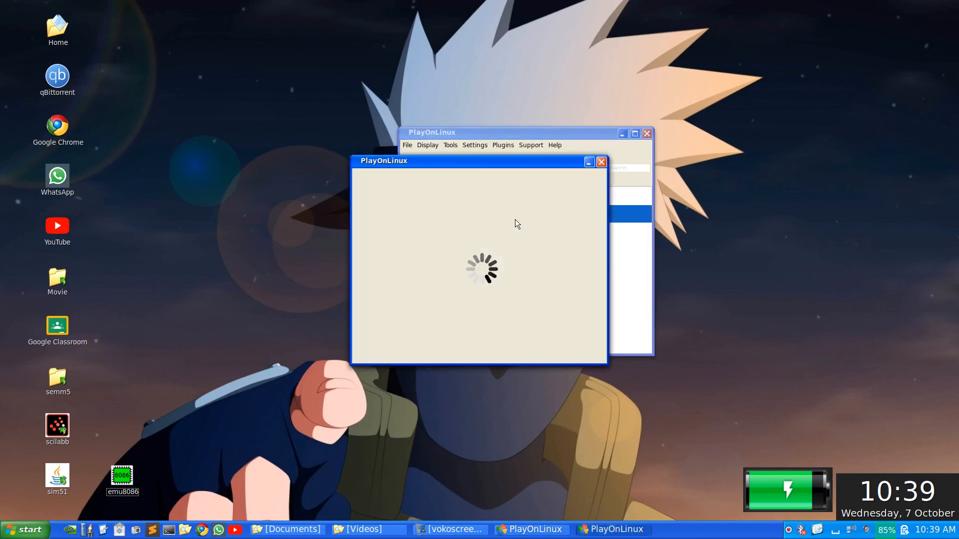
click(532, 348)
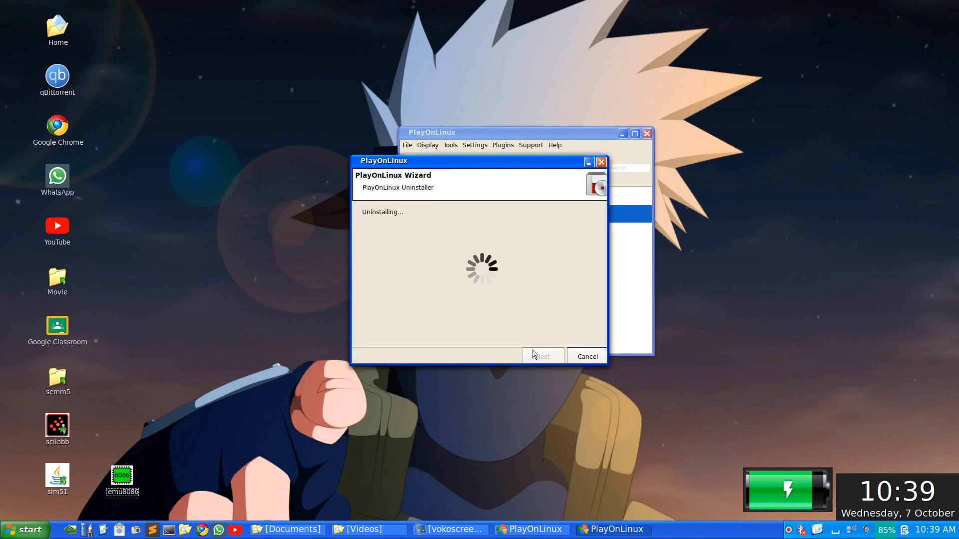
click(532, 350)
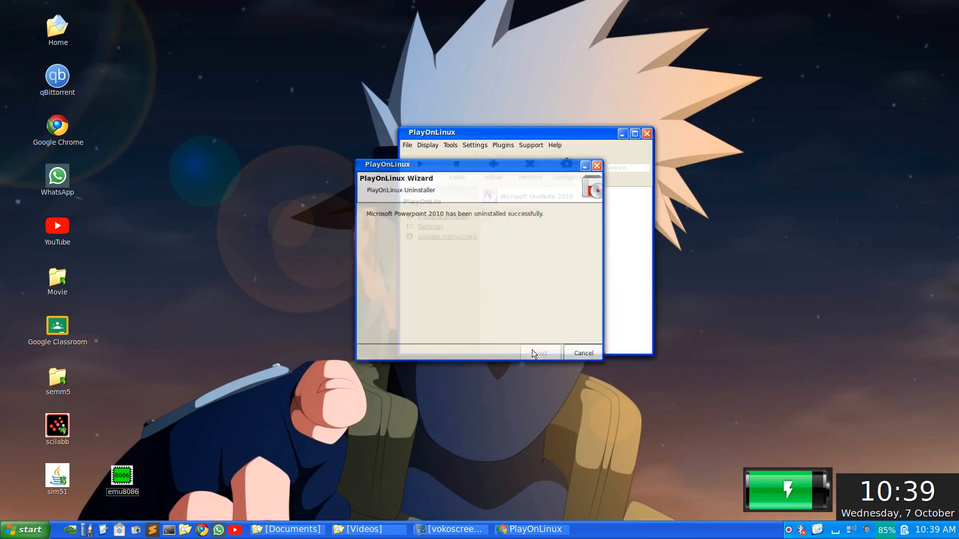
click(530, 169)
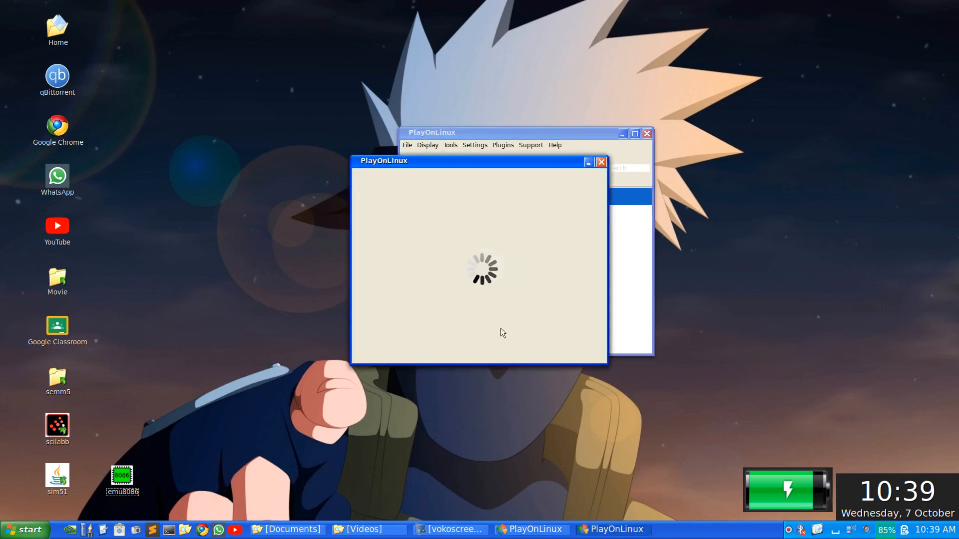
click(541, 357)
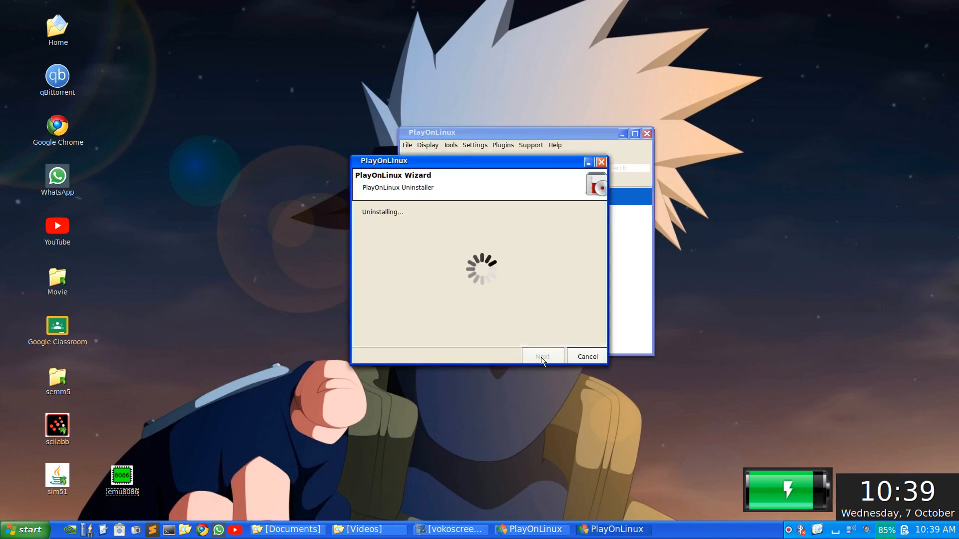
Delete the Office2010 virtual drive, close PlayOnLinux, and confirm 'microsoft' finds only LibreOffice apps
click(541, 357)
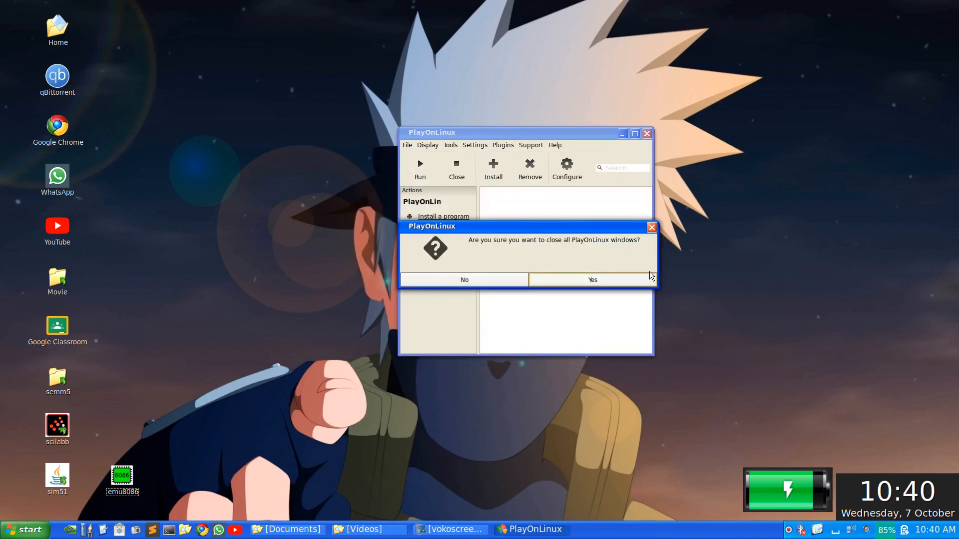
click(619, 281)
key(super)
text(microsoft)
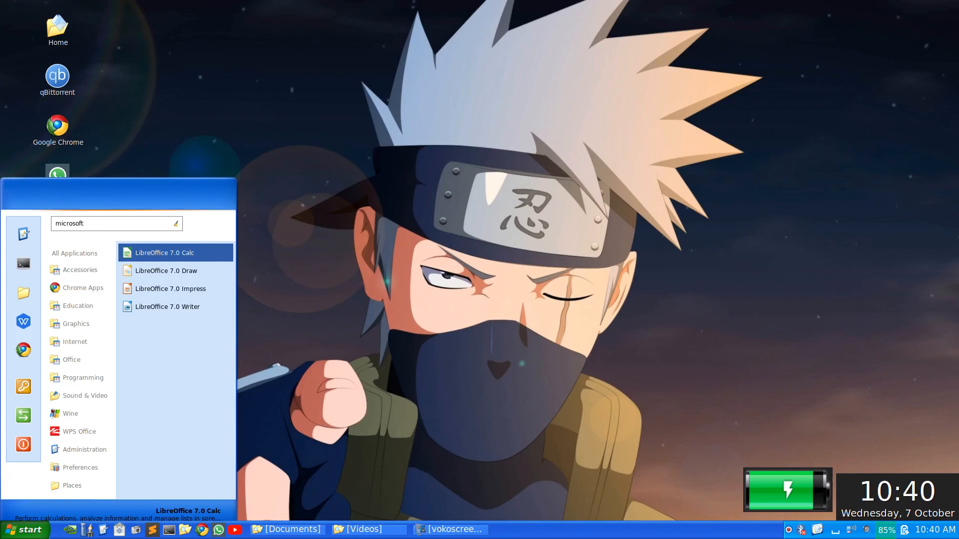
key(Down)
key(Down)
key(Down)
key(Down)
key(BackSpace)
key(BackSpace)
key(BackSpace)
key(BackSpace)
key(BackSpace)
key(BackSpace)
key(BackSpace)
key(Escape)
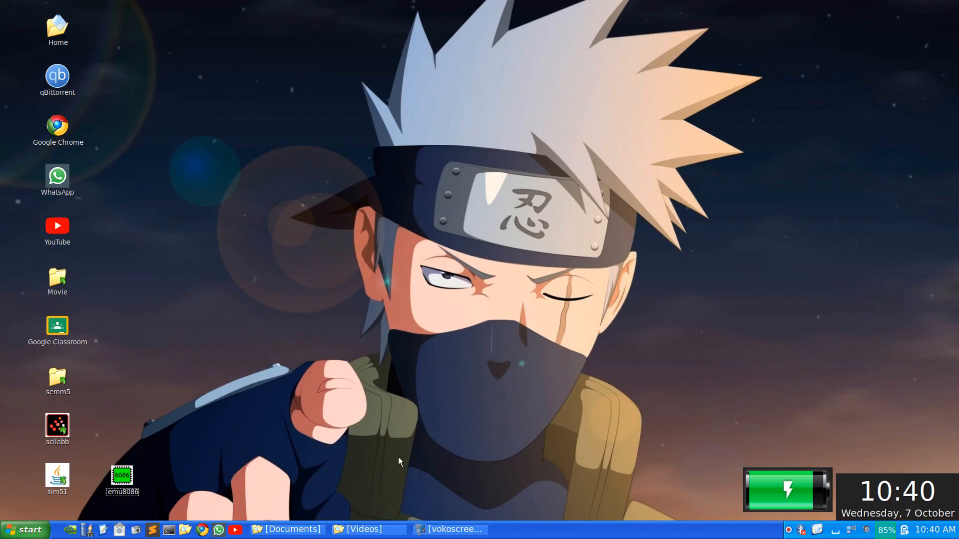
Restore the vokoscreen window from the taskbar and stop the recording
mouse_move(432, 534)
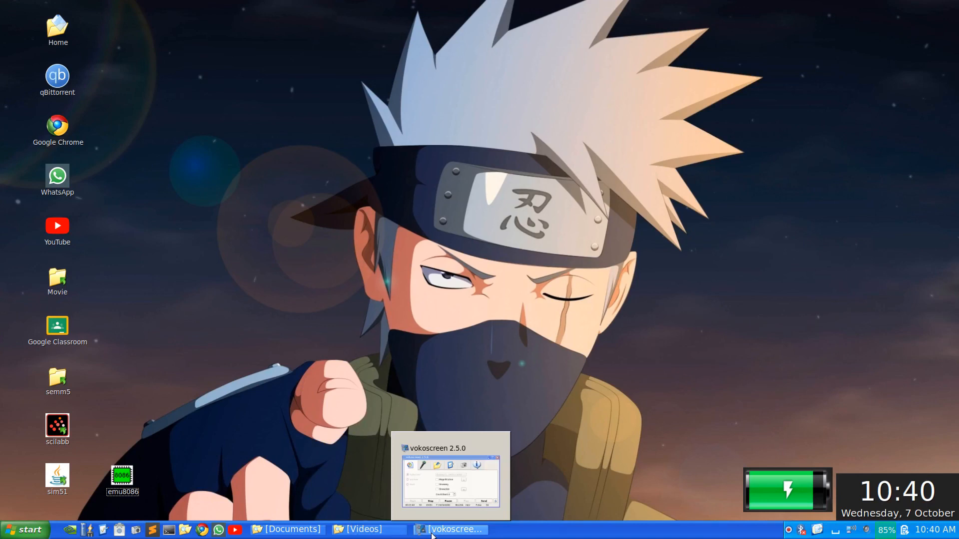
click(432, 533)
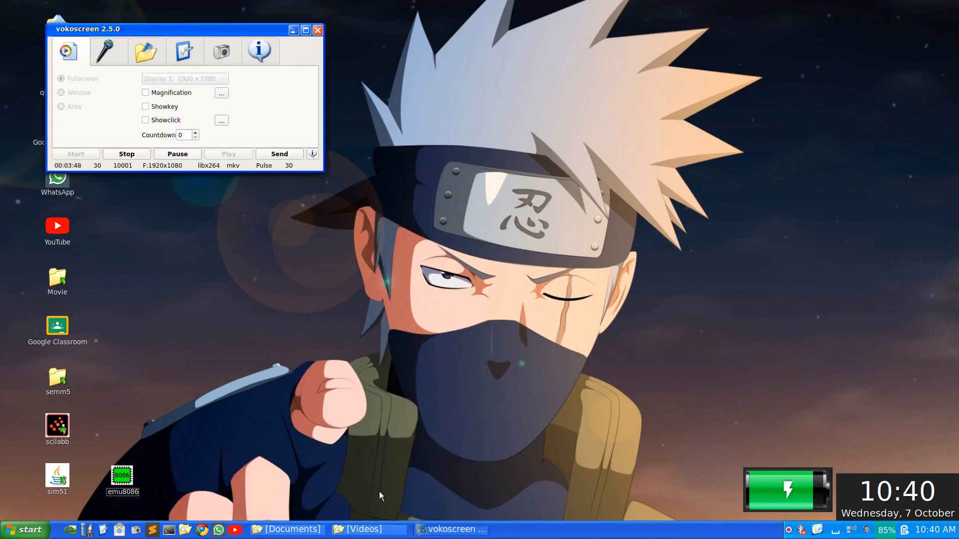
click(134, 151)
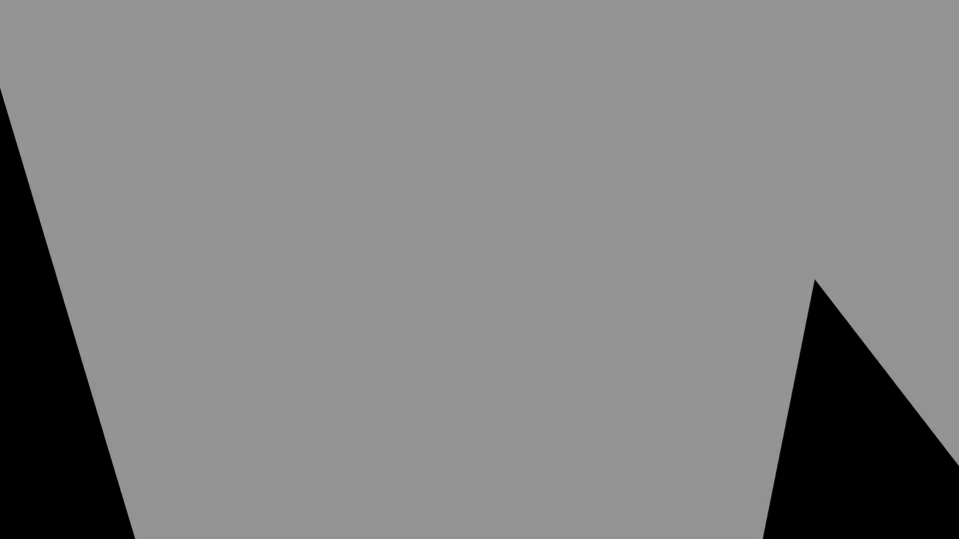